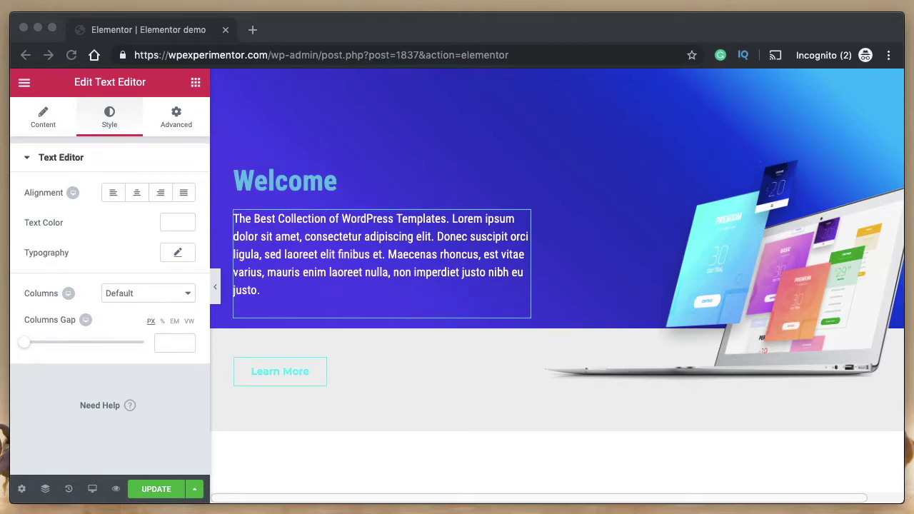
# Collapse the Elementor sidebar with Ctrl+P to see the Welcome hero full-width
pyautogui.hotkey('ctrl', 'p')
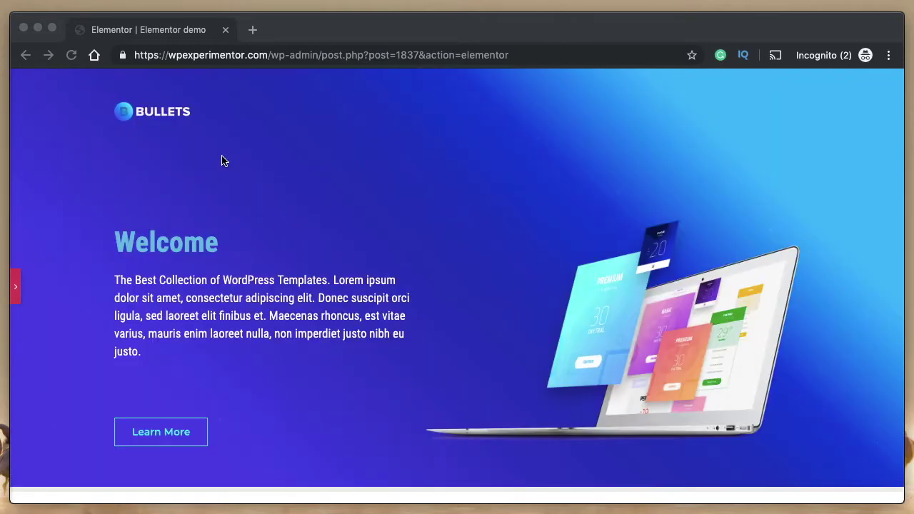
# Reopen the Elementor editing panel and look through the History actions list
pyautogui.click(16, 287)
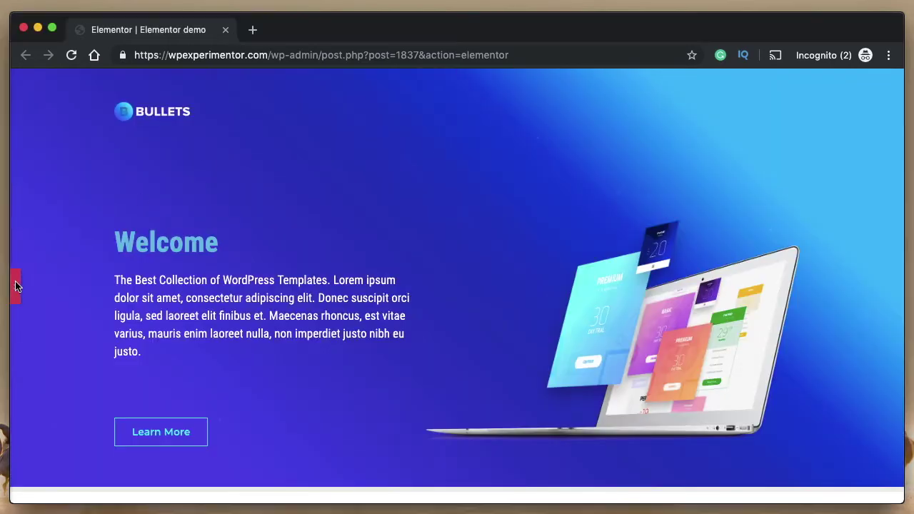
pyautogui.click(17, 292)
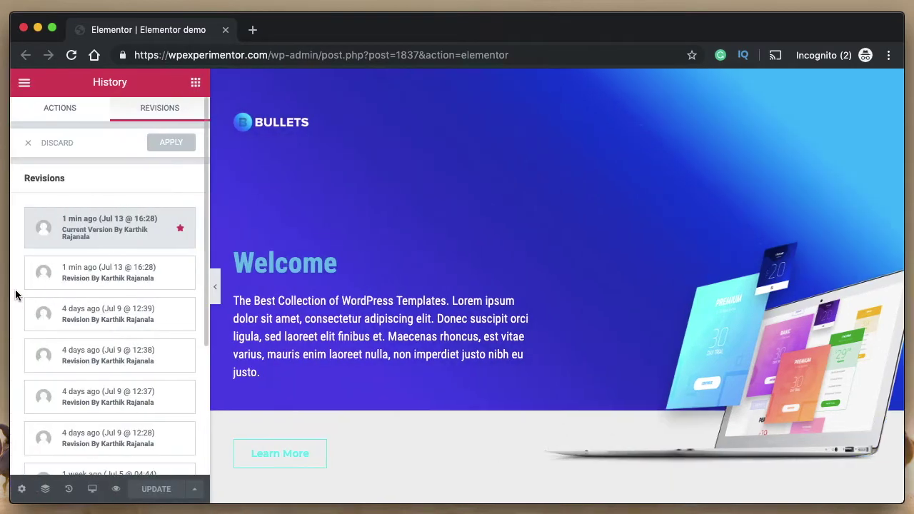
pyautogui.click(69, 110)
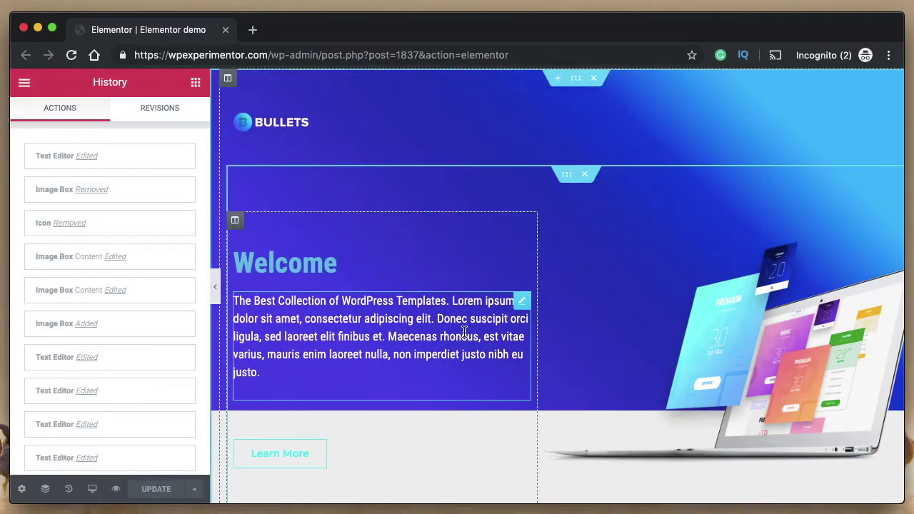
# Open the Welcome paragraph's Text Editor, select 'consectetur', then return to the Elements list
pyautogui.click(195, 82)
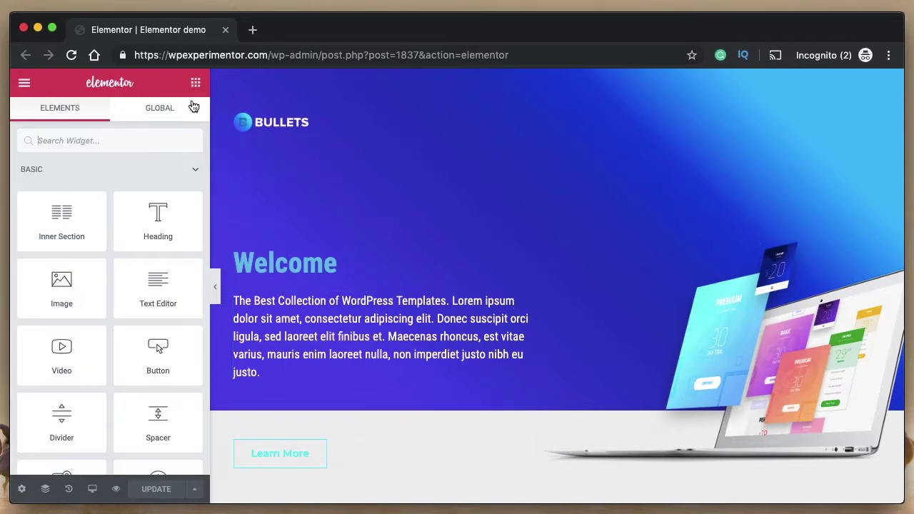
pyautogui.click(417, 338)
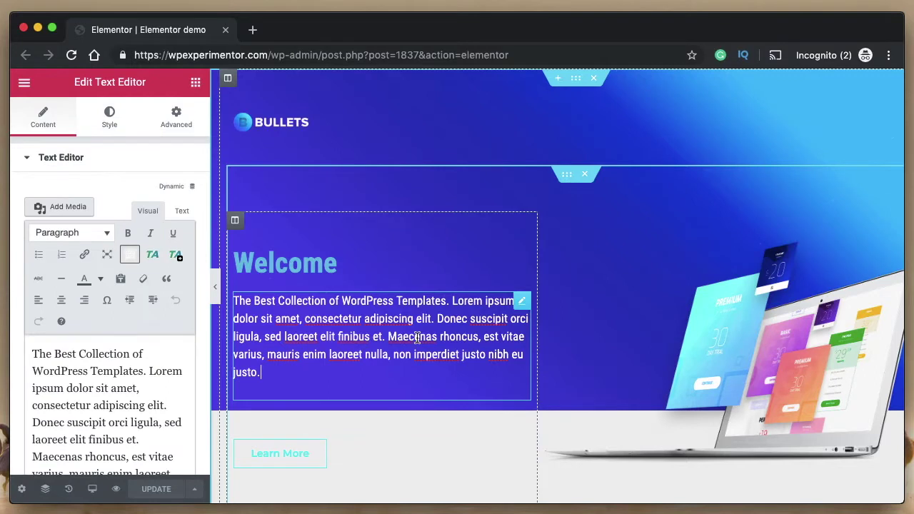
pyautogui.doubleClick(322, 318)
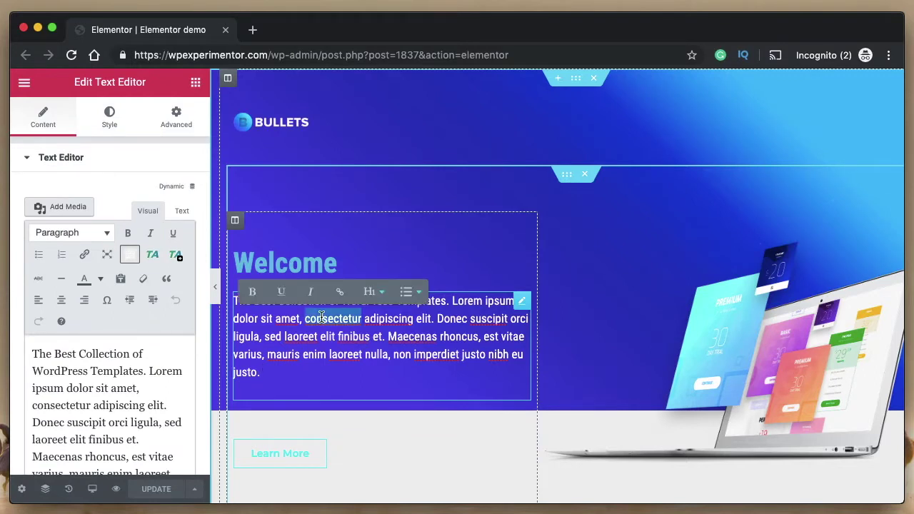
pyautogui.click(195, 84)
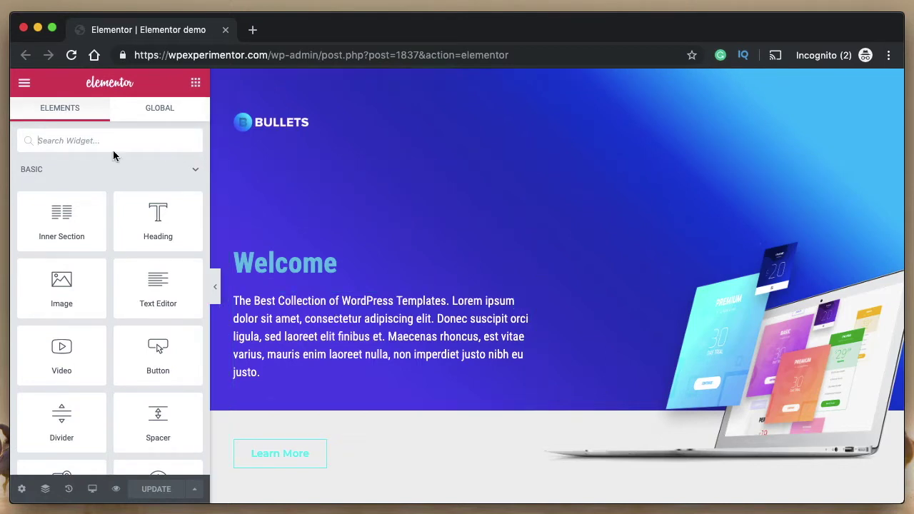
# Drag an Icon widget under the Welcome paragraph and set it to Font Awesome's Space shuttle
pyautogui.write('icon')
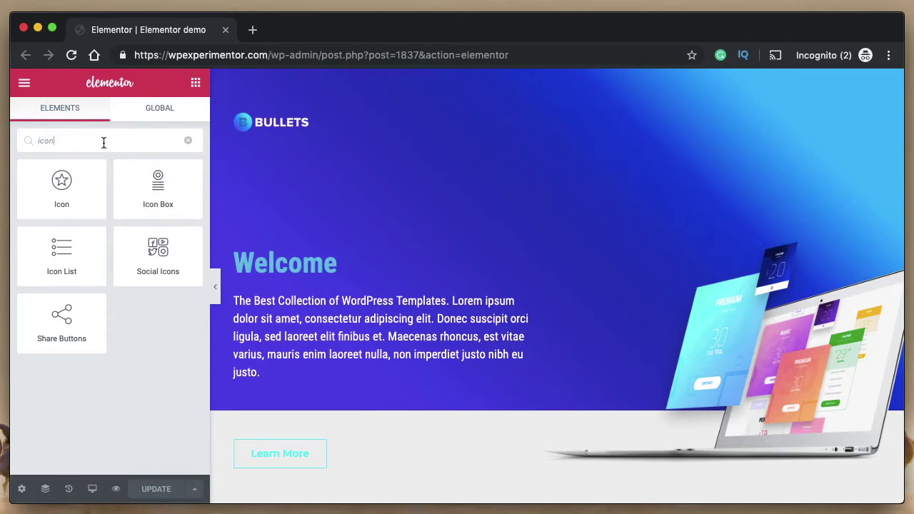
pyautogui.moveTo(70, 193); pyautogui.dragTo(411, 399)
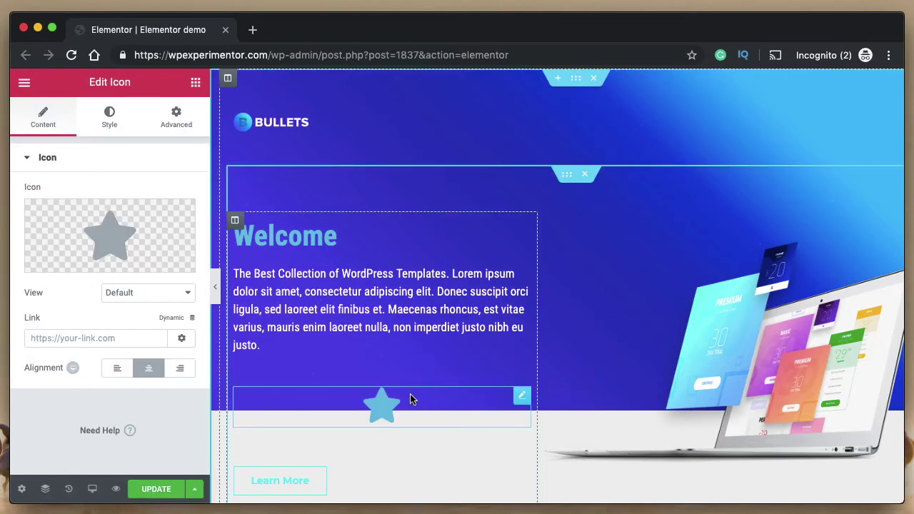
pyautogui.moveTo(97, 251)
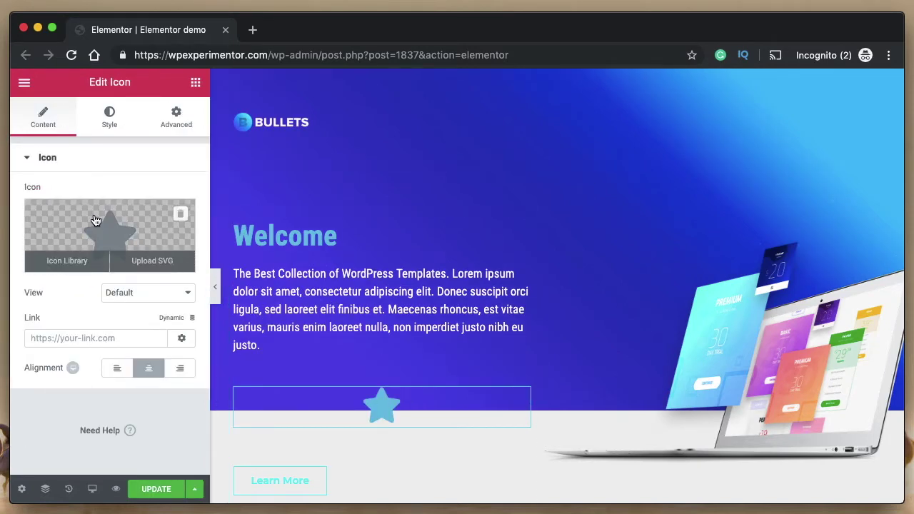
pyautogui.click(95, 220)
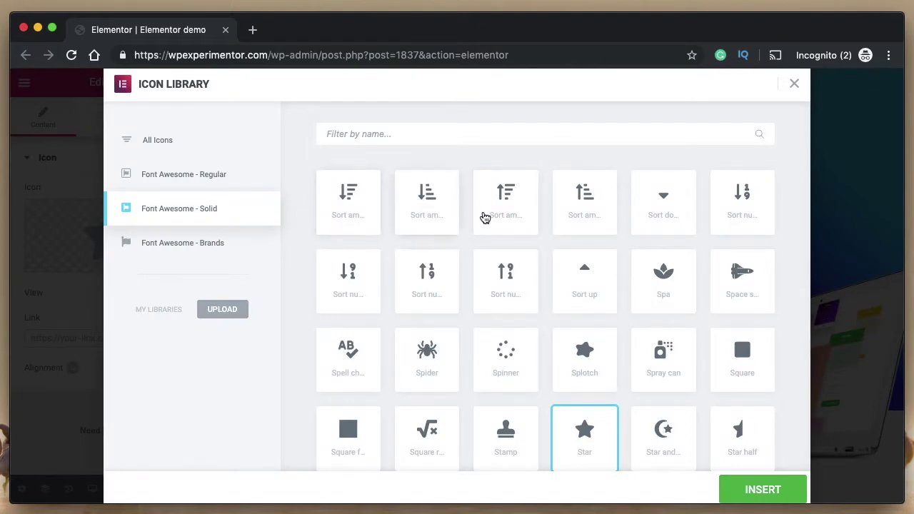
pyautogui.click(759, 305)
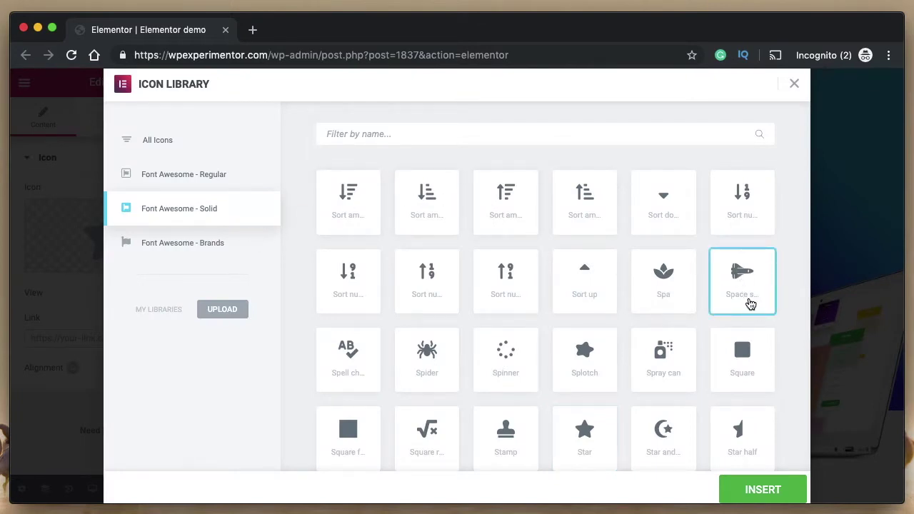
pyautogui.click(768, 491)
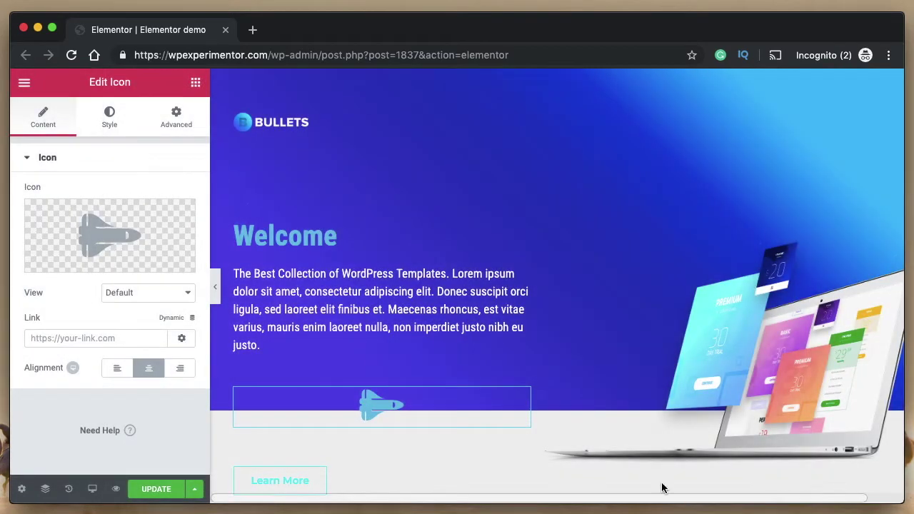
pyautogui.click(215, 287)
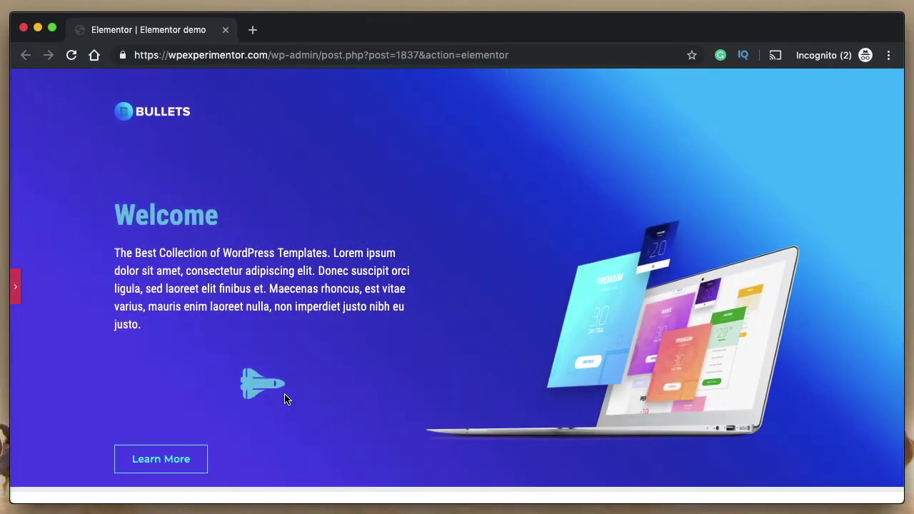
pyautogui.rightClick(259, 388)
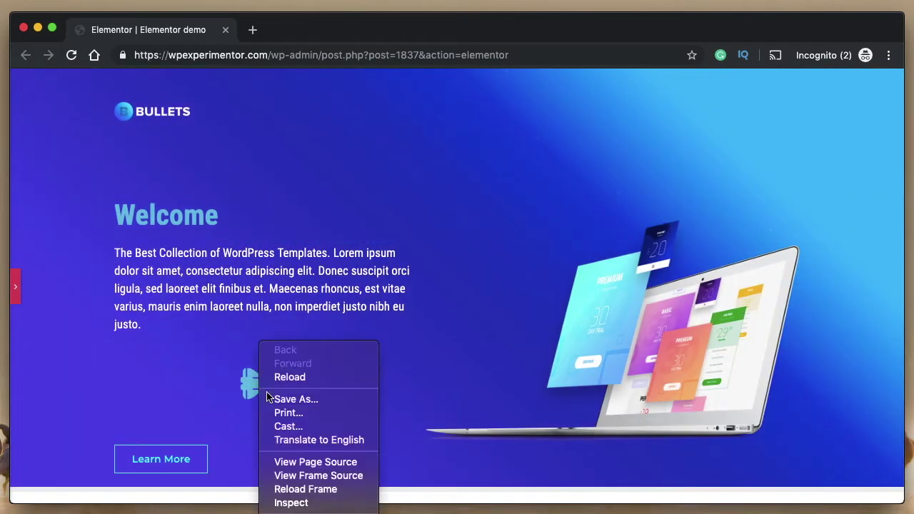
pyautogui.click(305, 507)
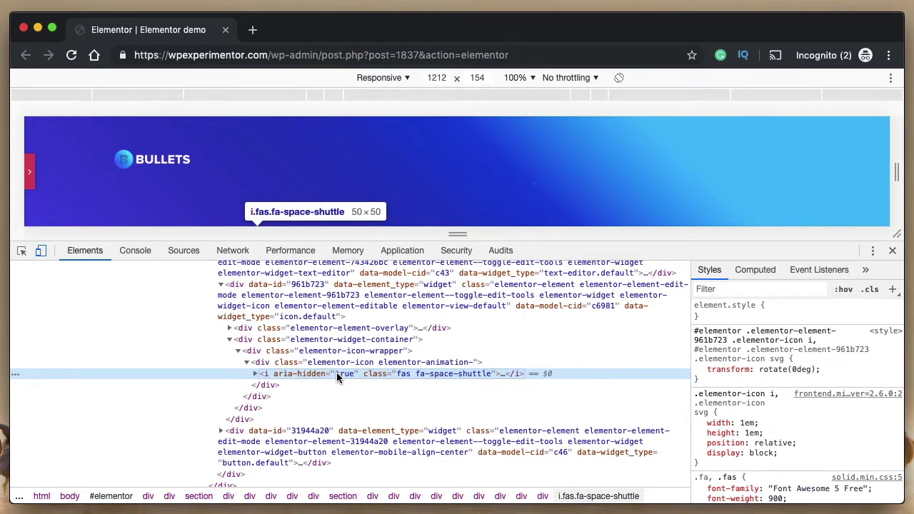
pyautogui.click(891, 251)
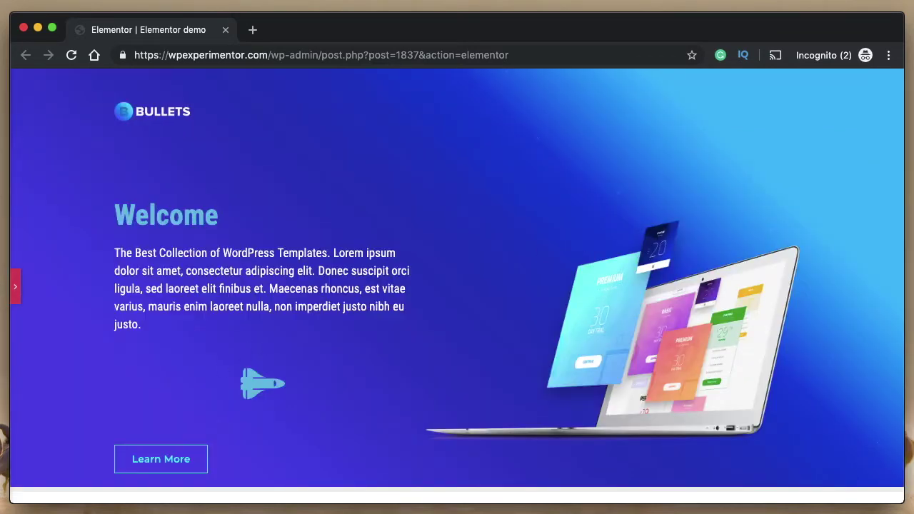
# In the paragraph's Text tab, paste the fa-space-shuttle <i> tag four times after 'Templates'
pyautogui.click(15, 299)
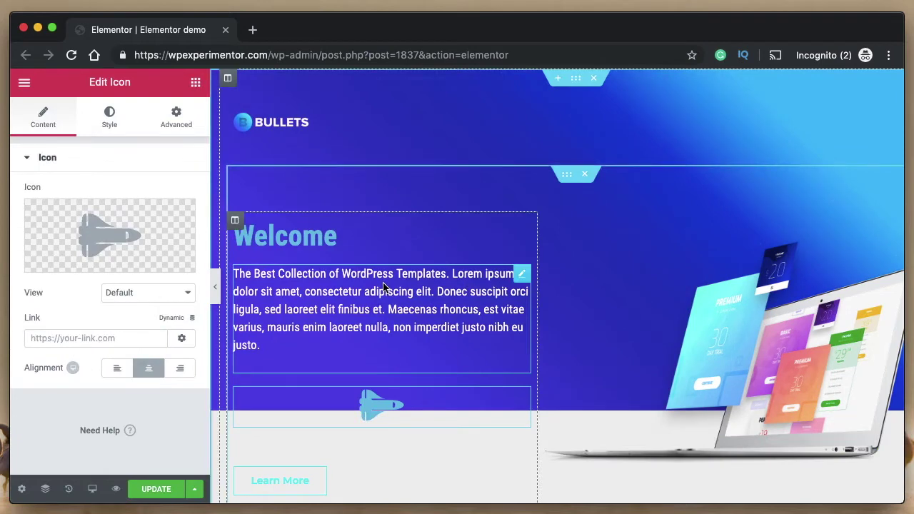
pyautogui.click(458, 298)
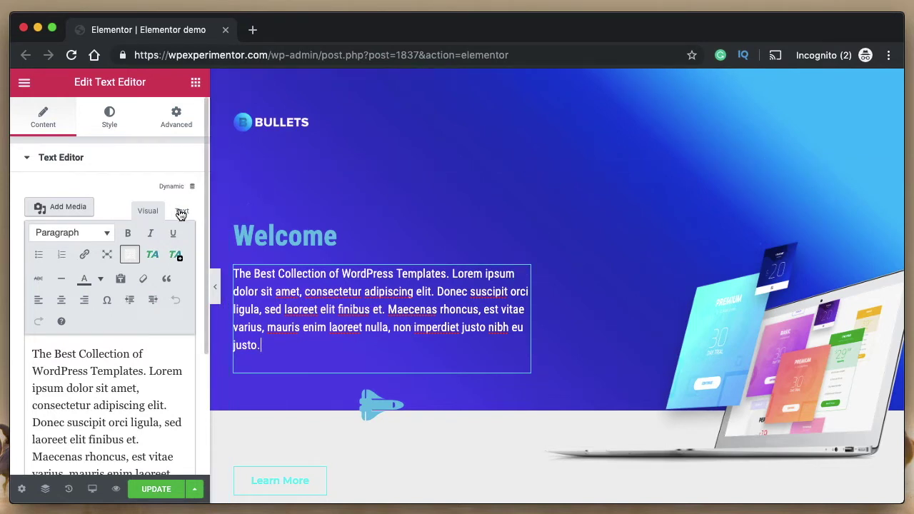
pyautogui.click(145, 372)
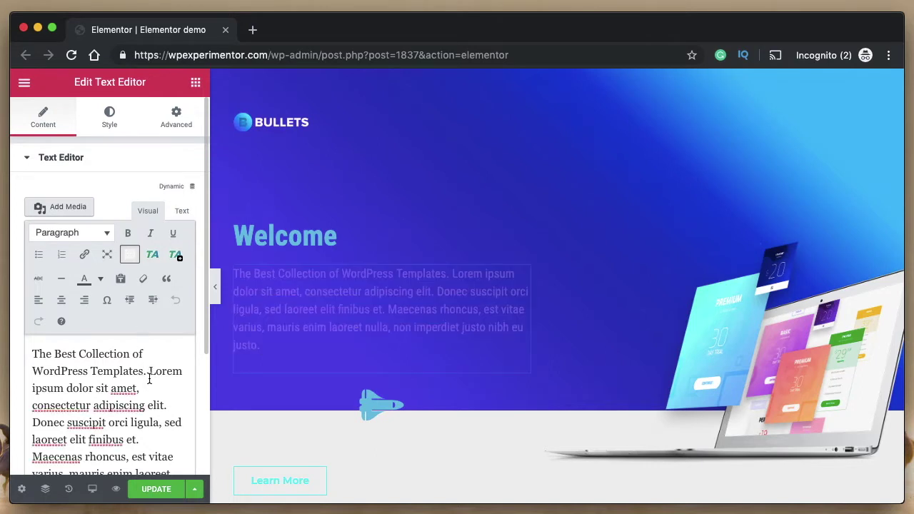
pyautogui.click(182, 212)
pyautogui.click(140, 317)
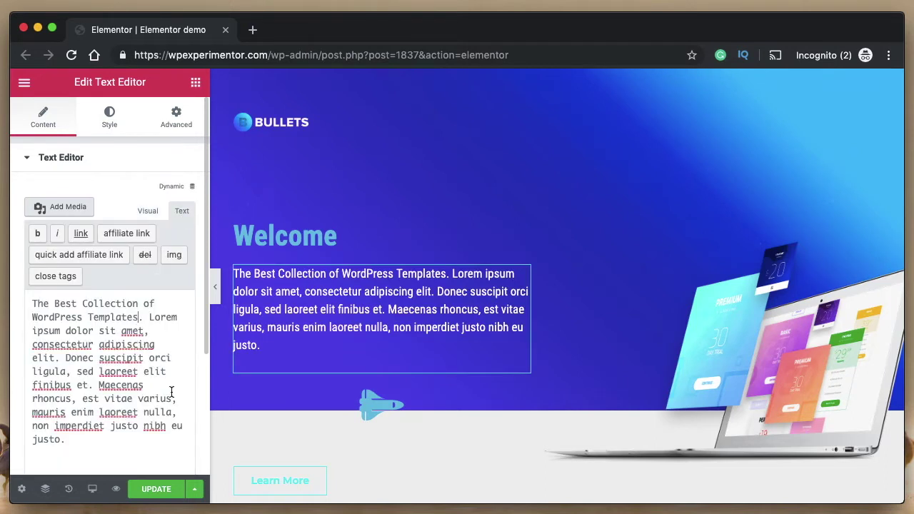
pyautogui.write('<i aria-hidden="true" class="fas fa-space-shuttle"></i>')
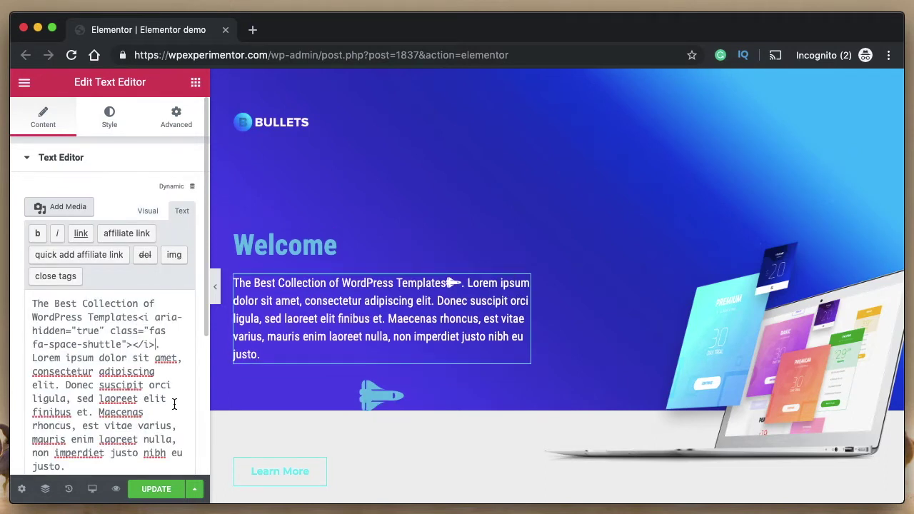
pyautogui.press('super+v')
pyautogui.press('super+v')
pyautogui.press('super+v')
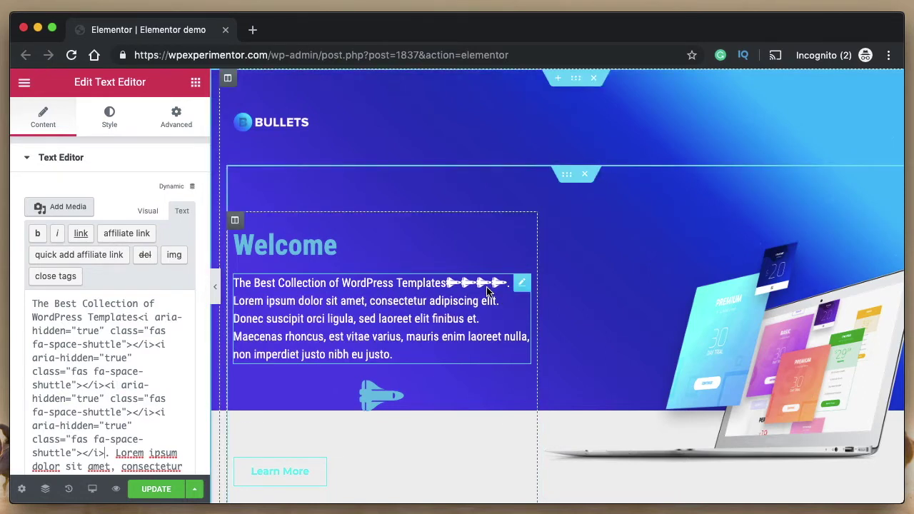
pyautogui.click(148, 211)
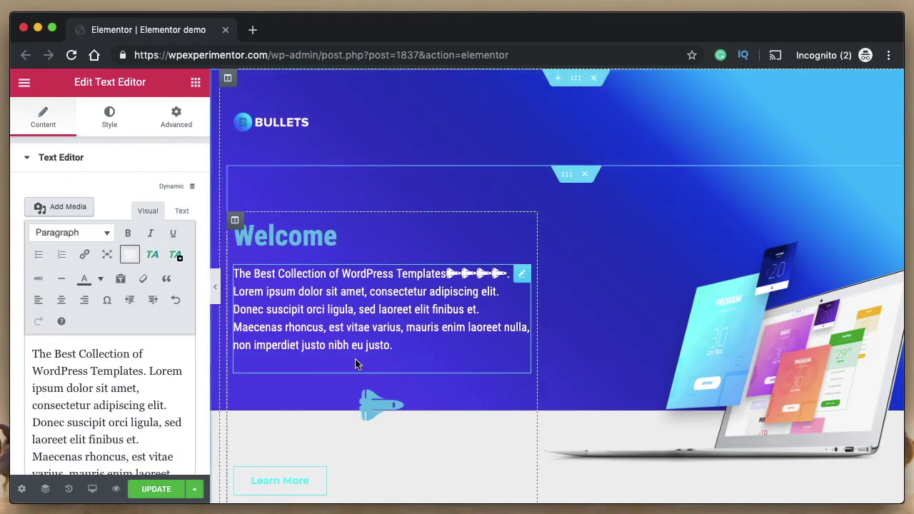
# Search the widget list to add an Image Box widget to the page
pyautogui.scroll(-5, 355, 363)
pyautogui.scroll(-5, 481, 325)
pyautogui.scroll(-5, 481, 325)
pyautogui.scroll(10, 481, 324)
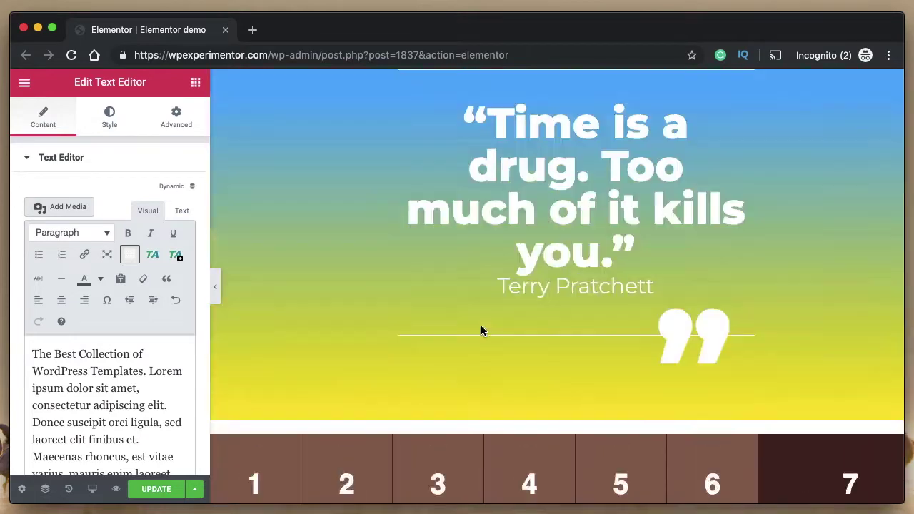
pyautogui.click(195, 82)
pyautogui.click(112, 140)
pyautogui.write('ico')
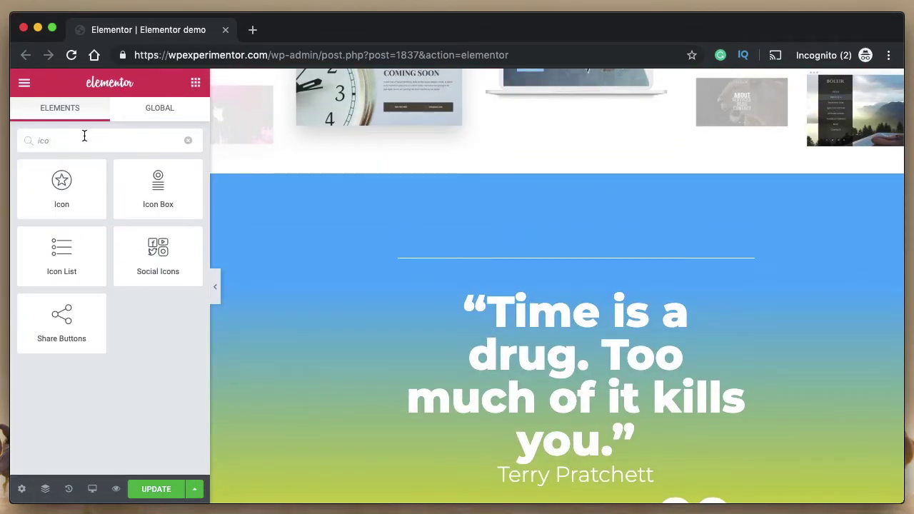
pyautogui.press('BackSpace')
pyautogui.press('BackSpace')
pyautogui.press('BackSpace')
pyautogui.write('ia')
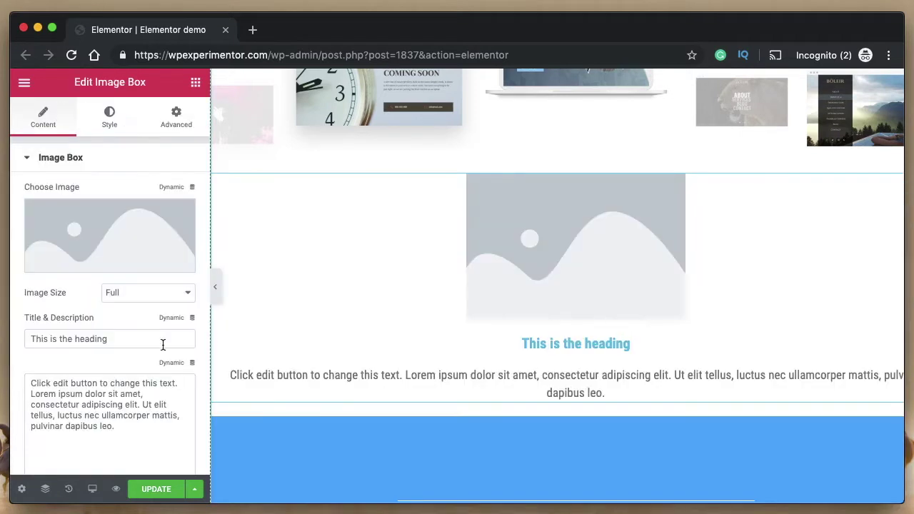
# Paste the fa-space-shuttle <i> tag into the Image Box description after 'adipiscing'
pyautogui.scroll(-2, 105, 395)
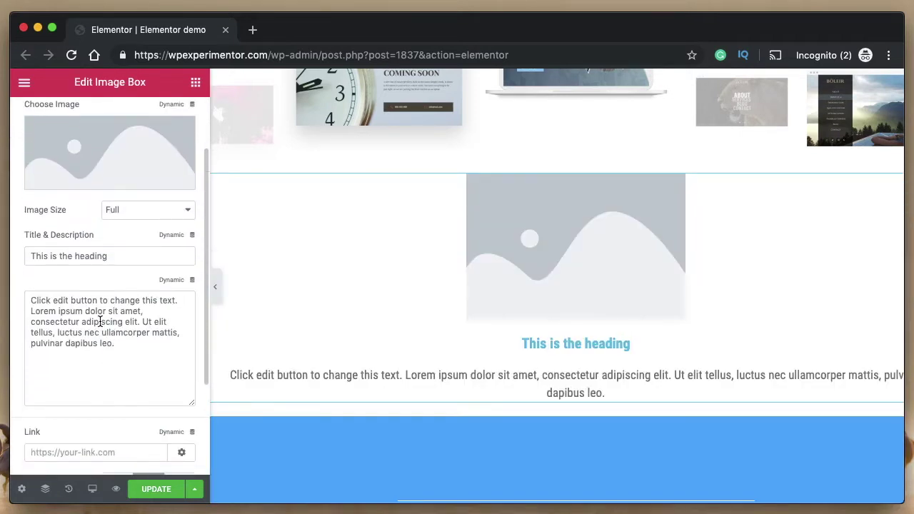
pyautogui.click(126, 322)
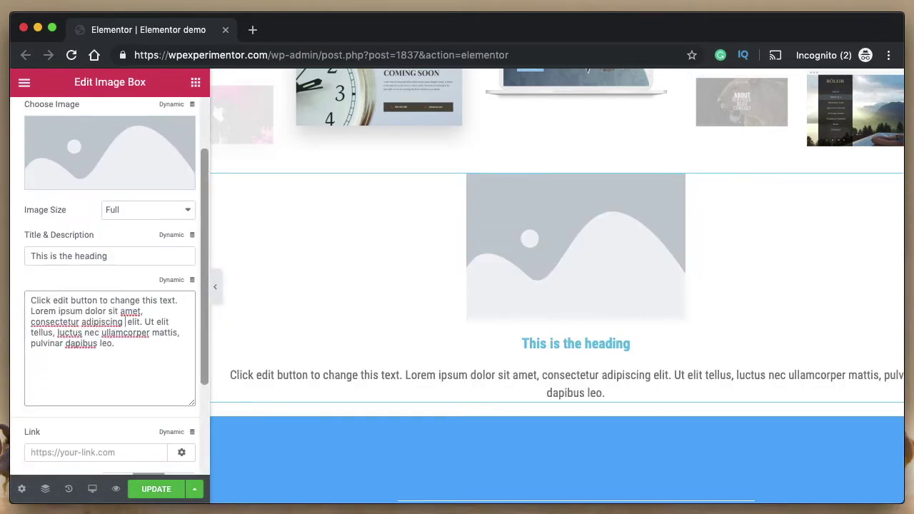
pyautogui.write('<i aria-hidden="true" class="fas fa-space-shuttle"></i>')
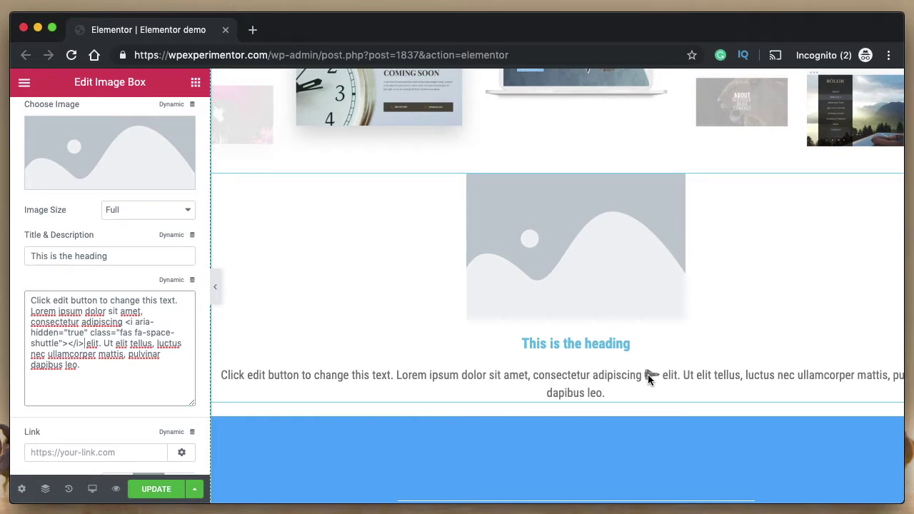
pyautogui.scroll(10, 475, 265)
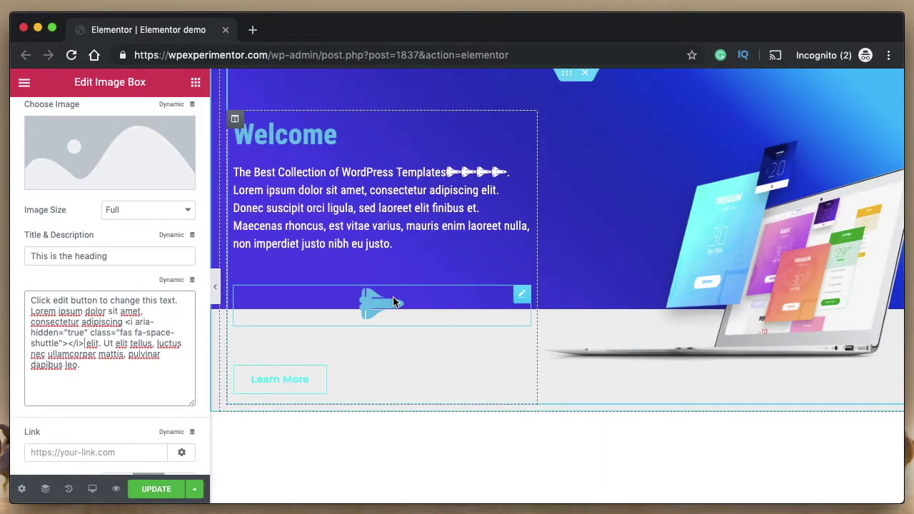
# Swap the hero Icon widget's space shuttle for the Font Awesome Solid Sms icon
pyautogui.click(393, 302)
pyautogui.click(77, 260)
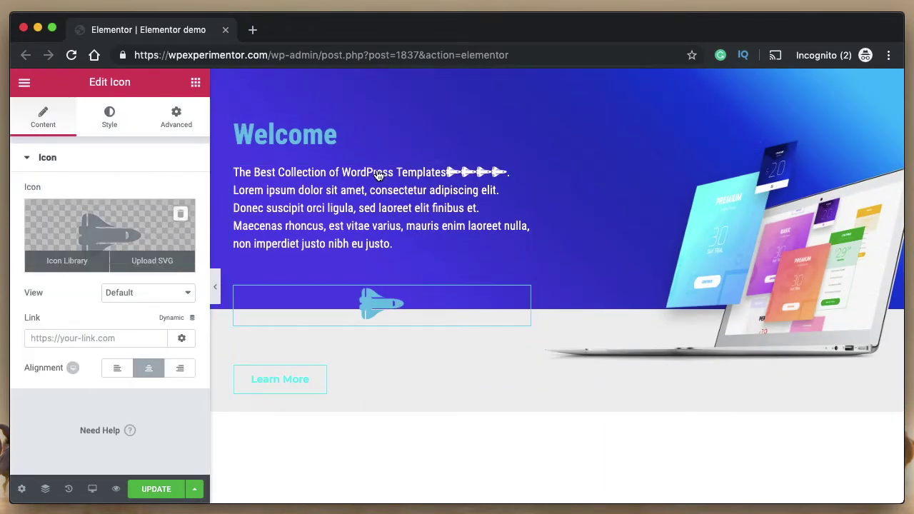
pyautogui.click(362, 194)
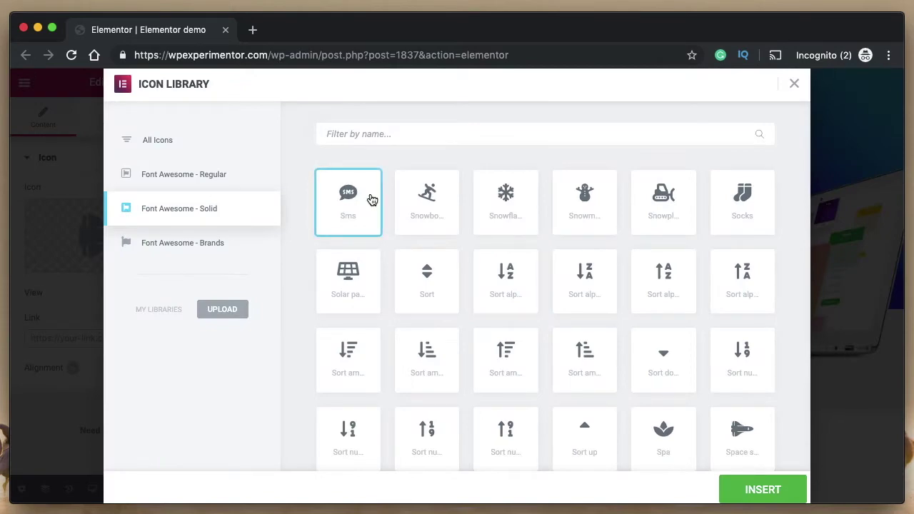
pyautogui.click(747, 493)
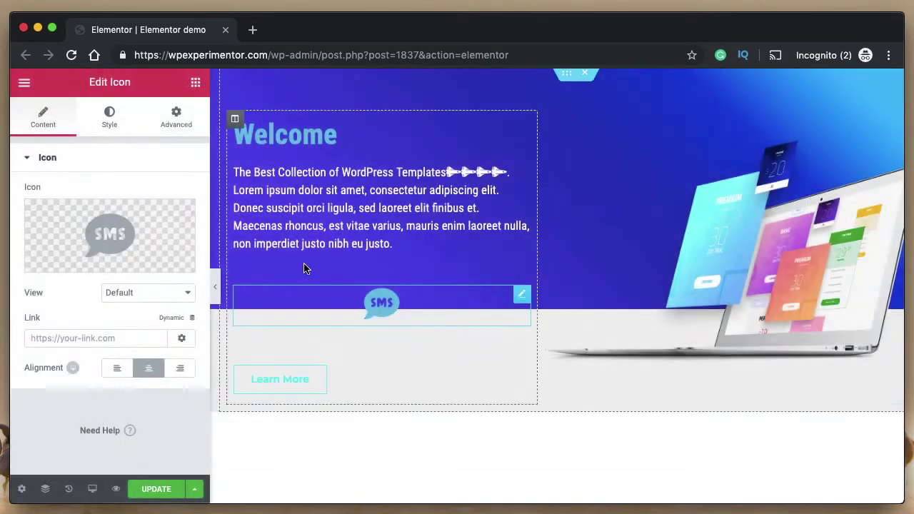
# Inspect the SMS icon's HTML in browser DevTools, then bring the editor sidebar back
pyautogui.click(214, 299)
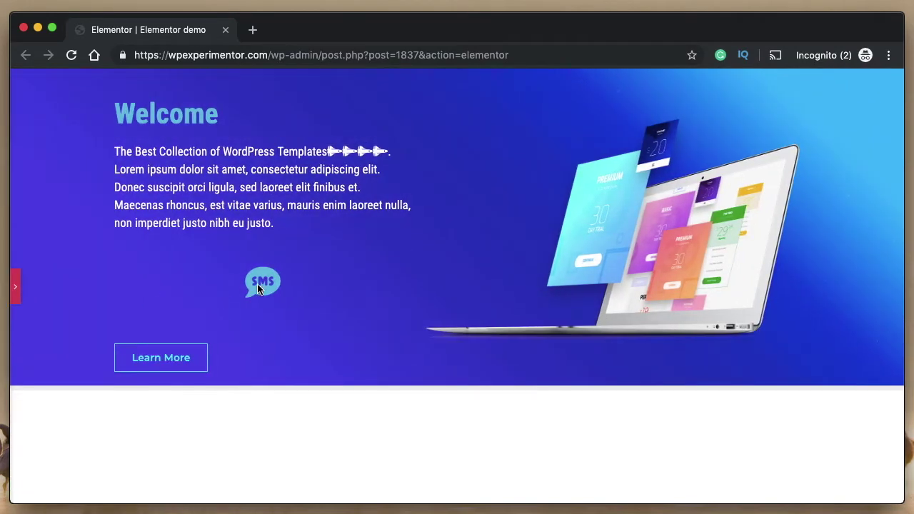
pyautogui.rightClick(257, 289)
pyautogui.click(302, 445)
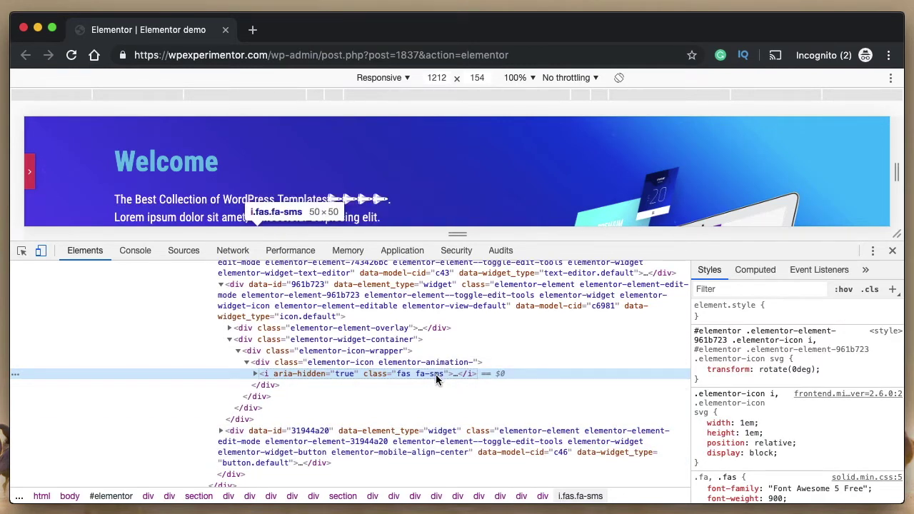
pyautogui.click(893, 251)
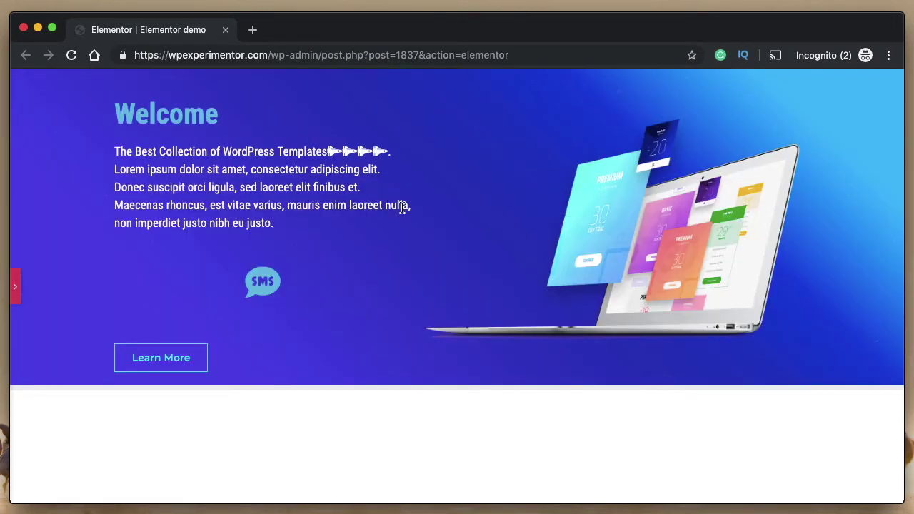
pyautogui.click(16, 287)
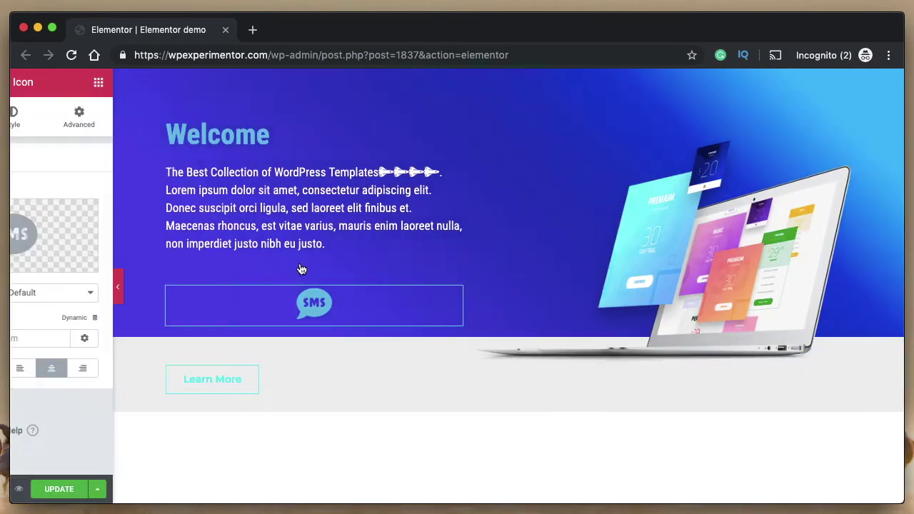
pyautogui.scroll(-3, 430, 360)
pyautogui.scroll(2, 429, 366)
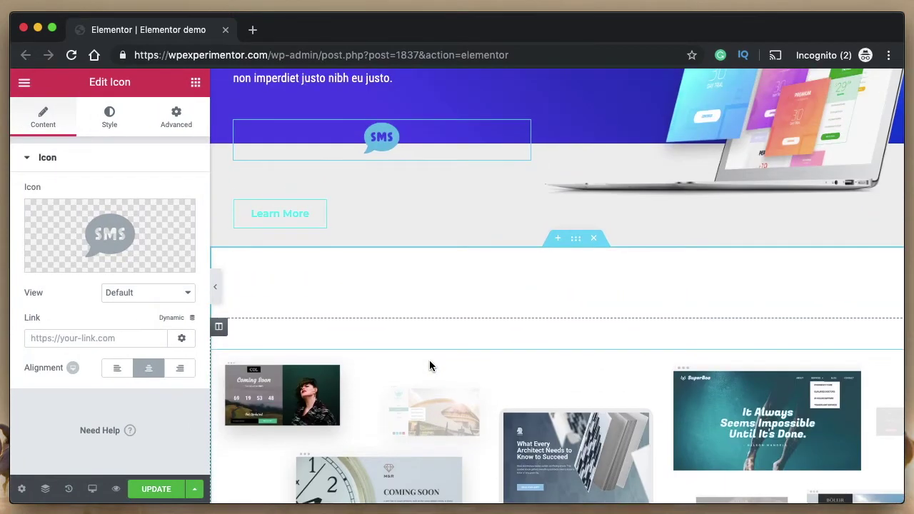
pyautogui.scroll(-3, 429, 360)
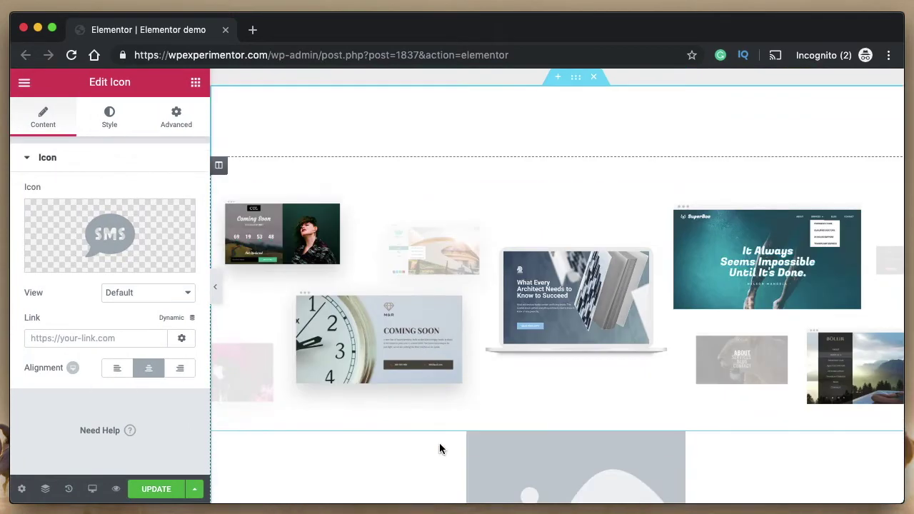
pyautogui.scroll(-5, 439, 447)
# Paste the fa-sms <i> tag seven times after the shuttle tag in the Image Box description
pyautogui.click(579, 243)
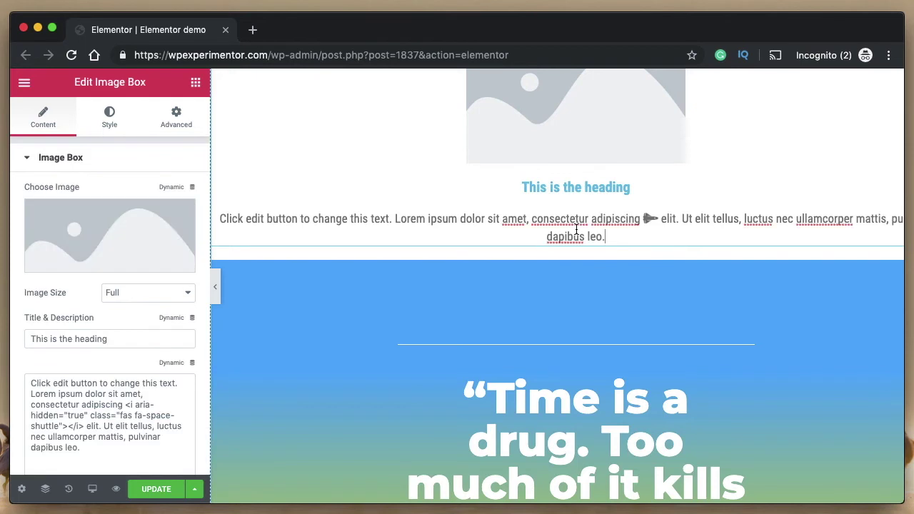
pyautogui.click(114, 428)
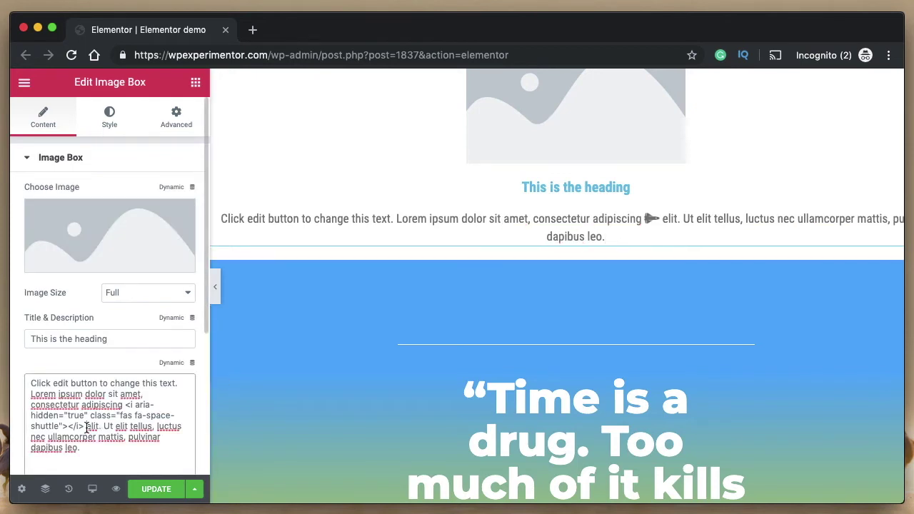
pyautogui.write('<i aria-hidden="true" class="fas fa-sms"></i>')
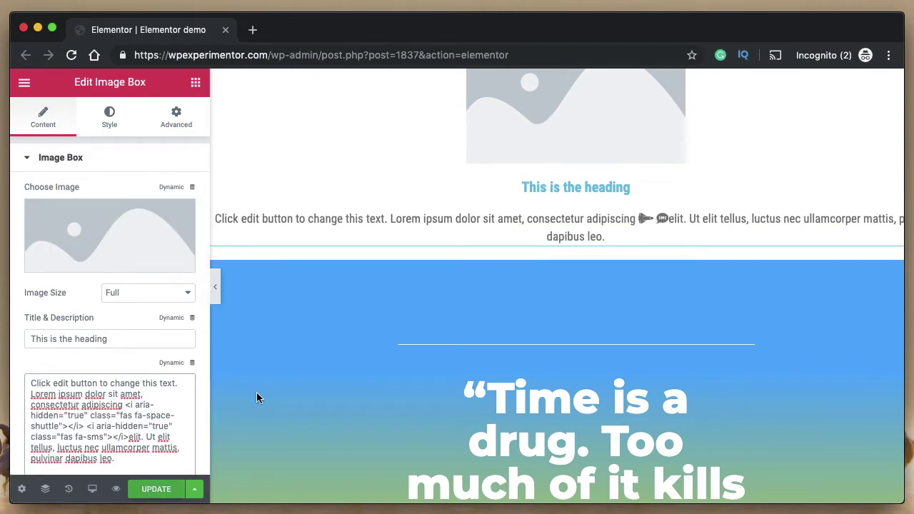
pyautogui.press('super+v')
pyautogui.press('super+v')
pyautogui.press('super+v')
pyautogui.press('super+v')
pyautogui.press('super+v')
pyautogui.press('super+v')
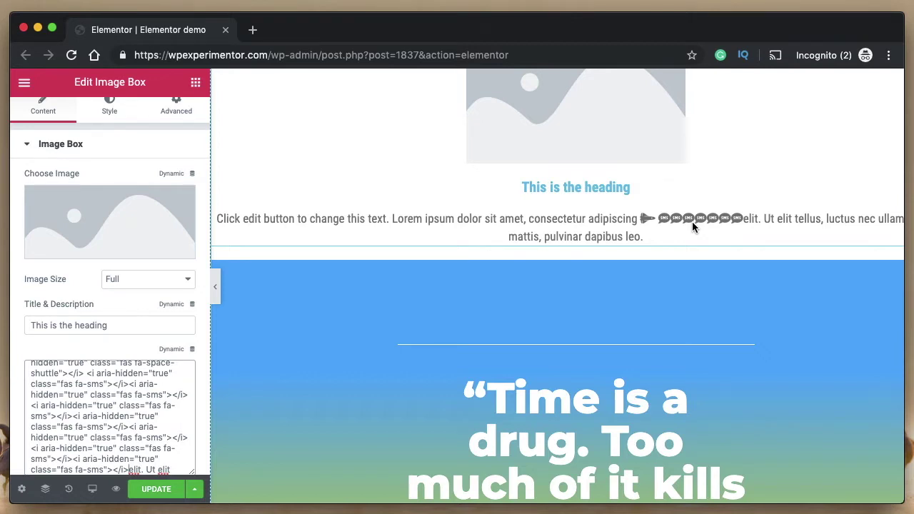
pyautogui.scroll(10, 692, 221)
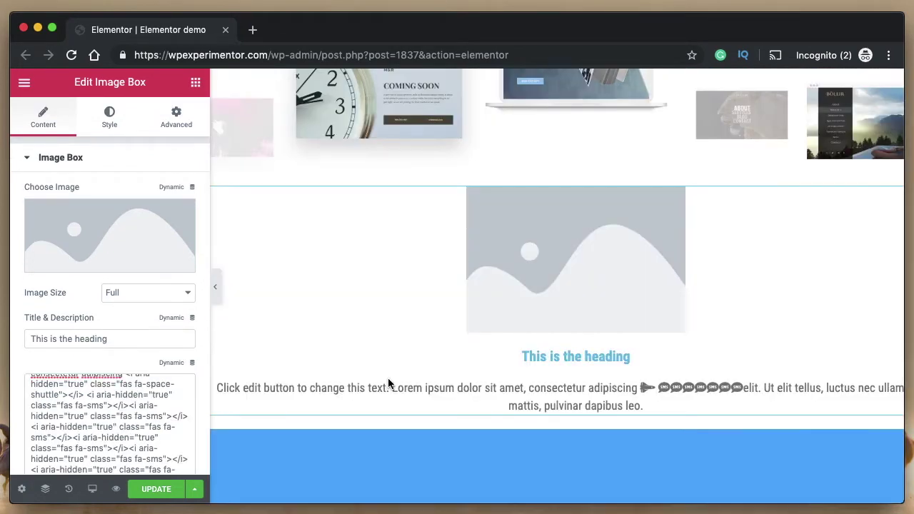
# Select all of the Image Box description's HTML
pyautogui.scroll(10, 388, 378)
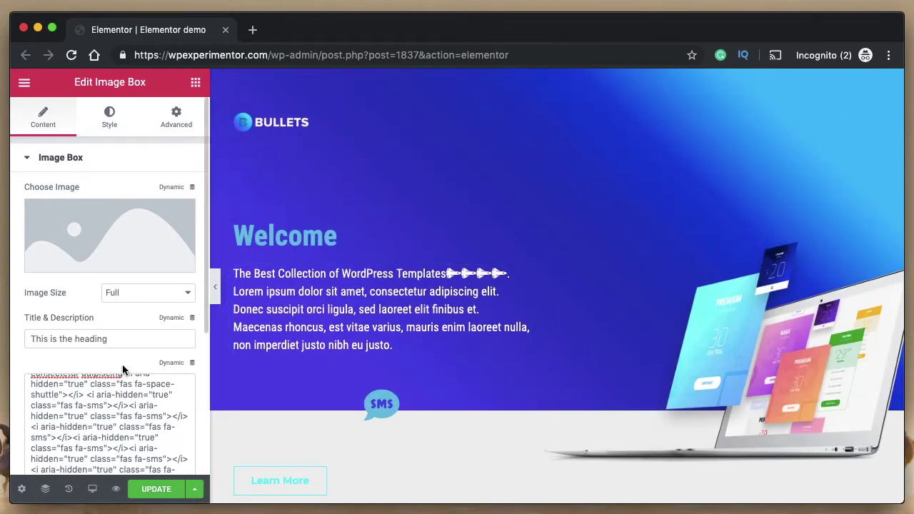
pyautogui.scroll(-5, 357, 330)
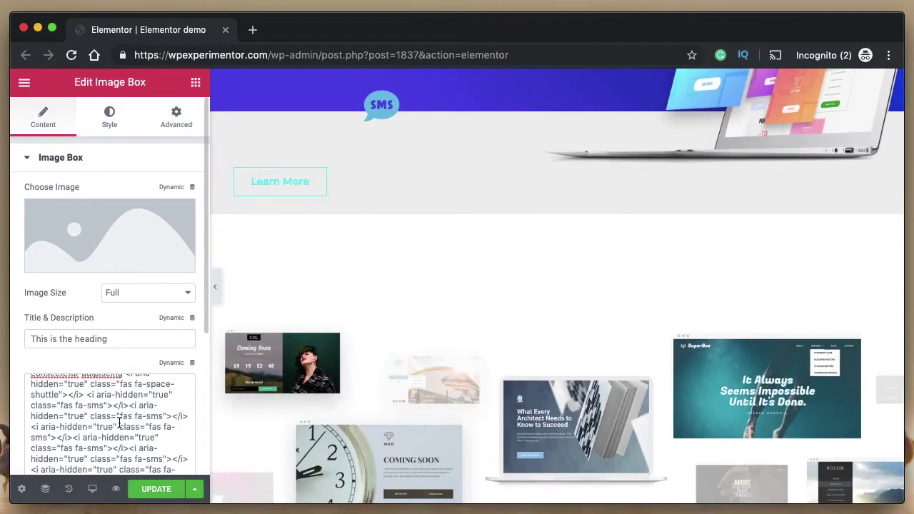
pyautogui.tripleClick(109, 404)
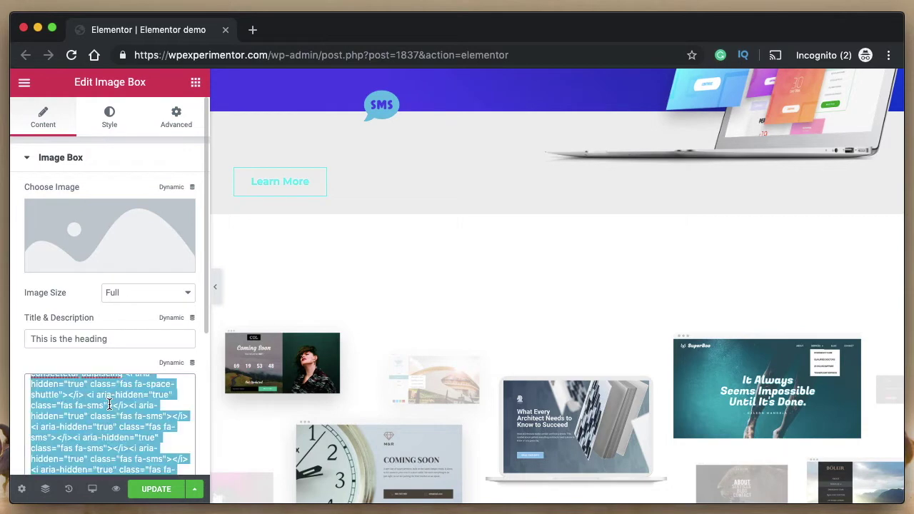
pyautogui.scroll(3, 440, 250)
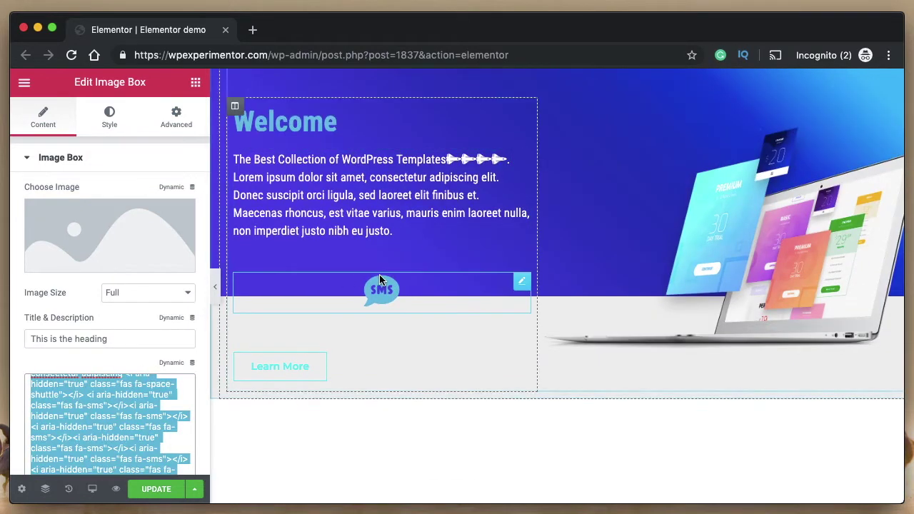
# Click the hero Text Editor and the Image Box to compare, ending on the SMS Icon widget
pyautogui.click(357, 229)
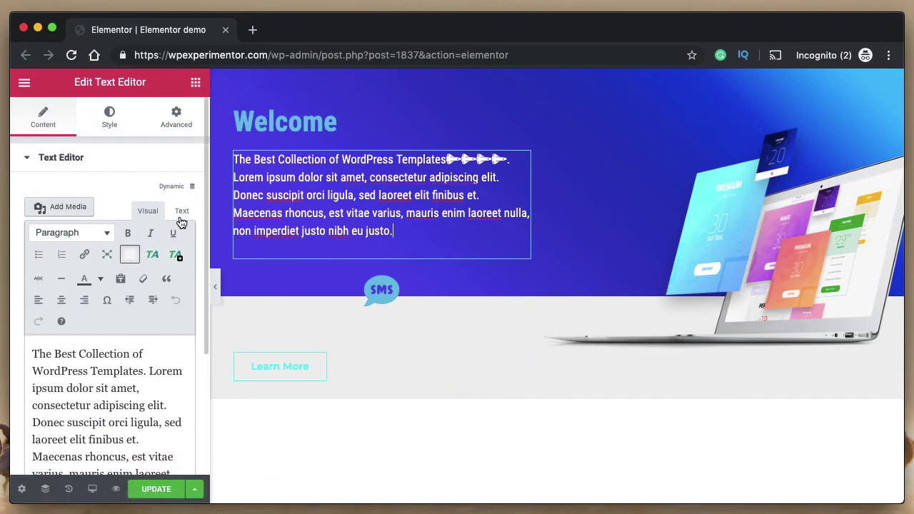
pyautogui.scroll(-5, 357, 270)
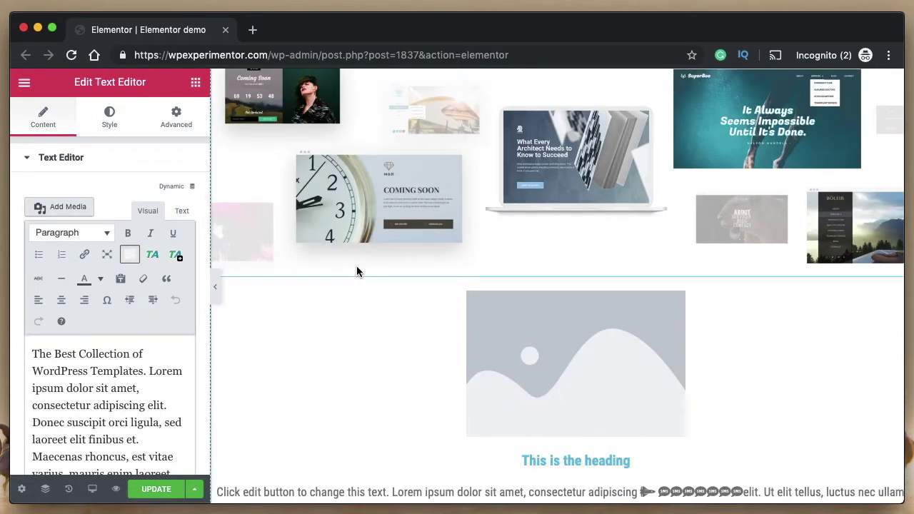
pyautogui.scroll(-3, 357, 266)
pyautogui.click(392, 307)
pyautogui.scroll(-5, 100, 399)
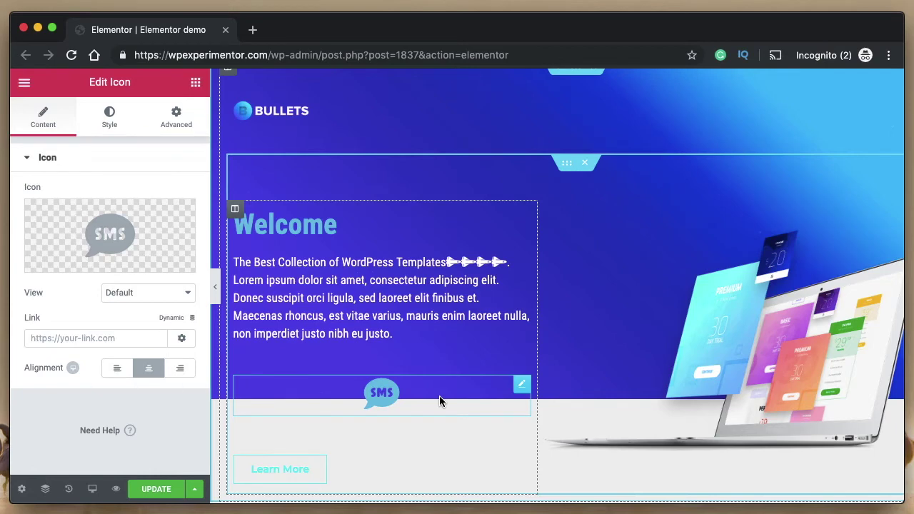
# Give the icon widget the CSS class fa-spin, changed from an initial fa-pulse
pyautogui.click(176, 120)
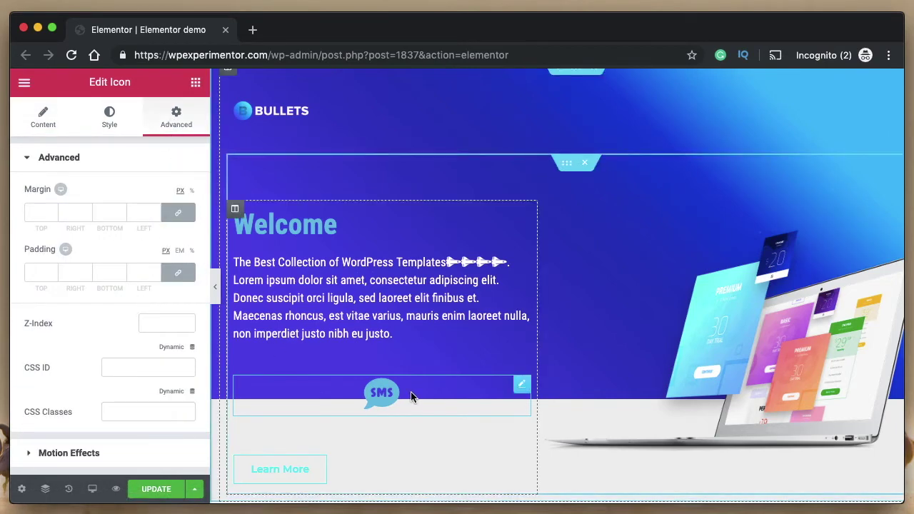
pyautogui.click(124, 413)
pyautogui.write('fa-pulse')
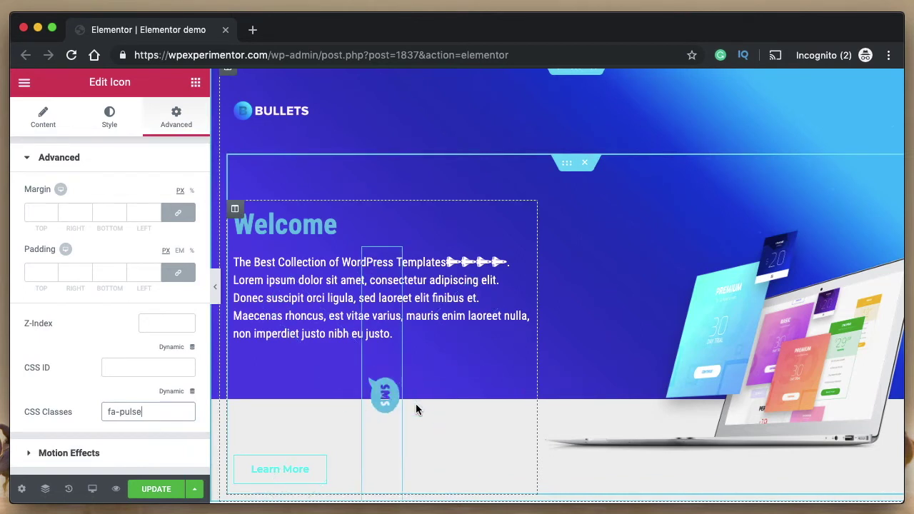
pyautogui.doubleClick(131, 411)
pyautogui.write('spin')
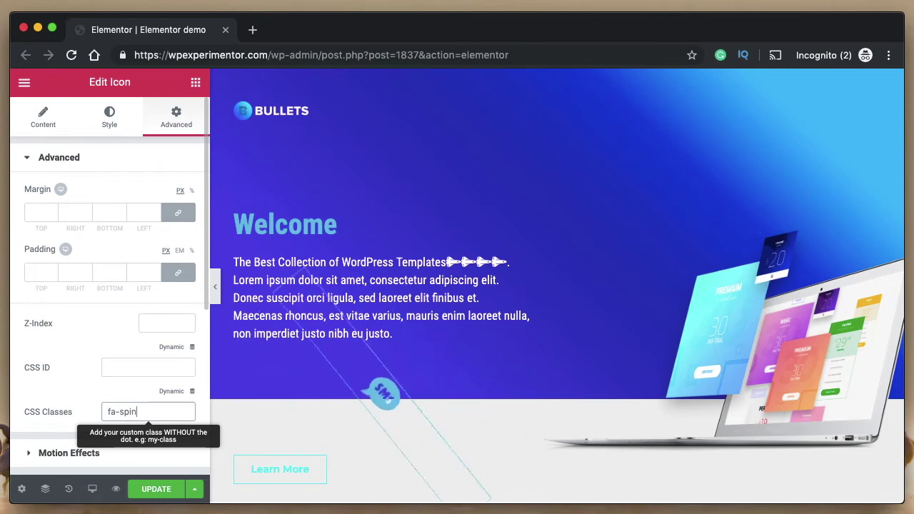
# Preview the spinning icon with the sidebar hidden, then reopen the sidebar
pyautogui.click(215, 288)
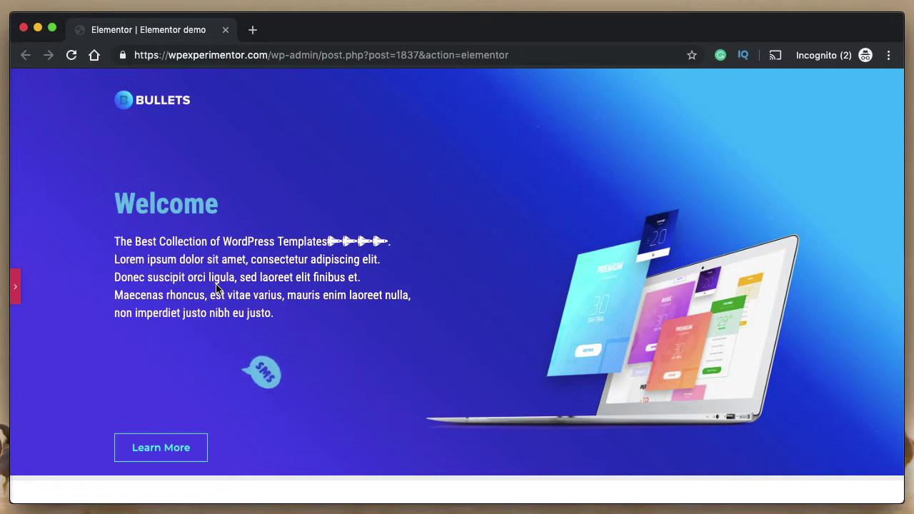
pyautogui.click(16, 293)
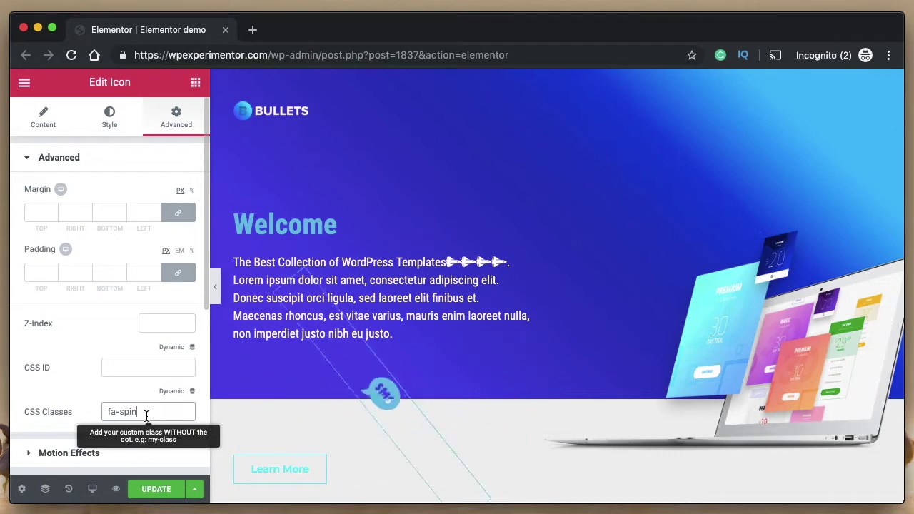
pyautogui.click(215, 286)
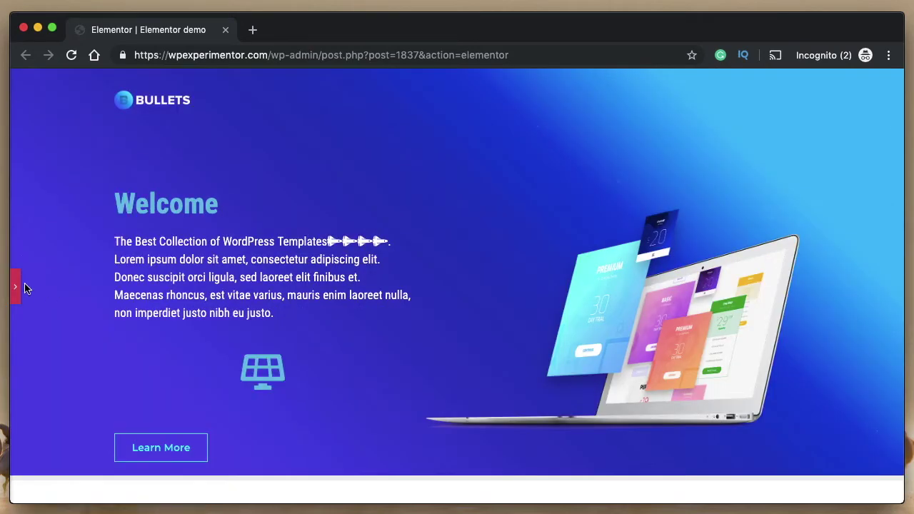
pyautogui.click(17, 288)
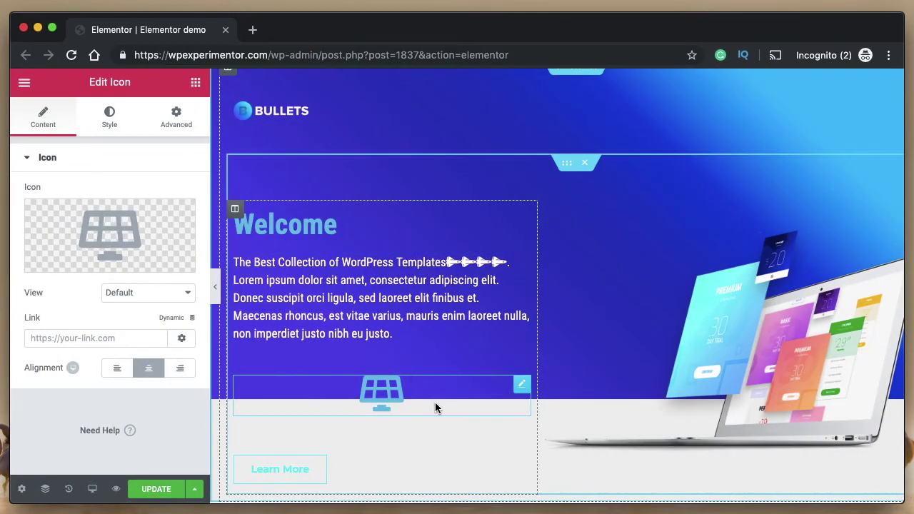
# Replace the icon with Spinner, found by searching 'spin' across all icon sets
pyautogui.click(103, 233)
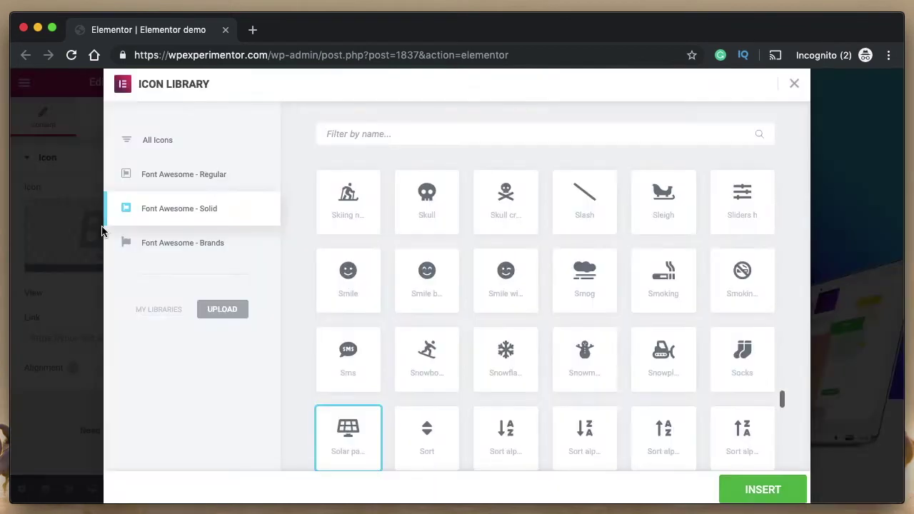
pyautogui.click(177, 150)
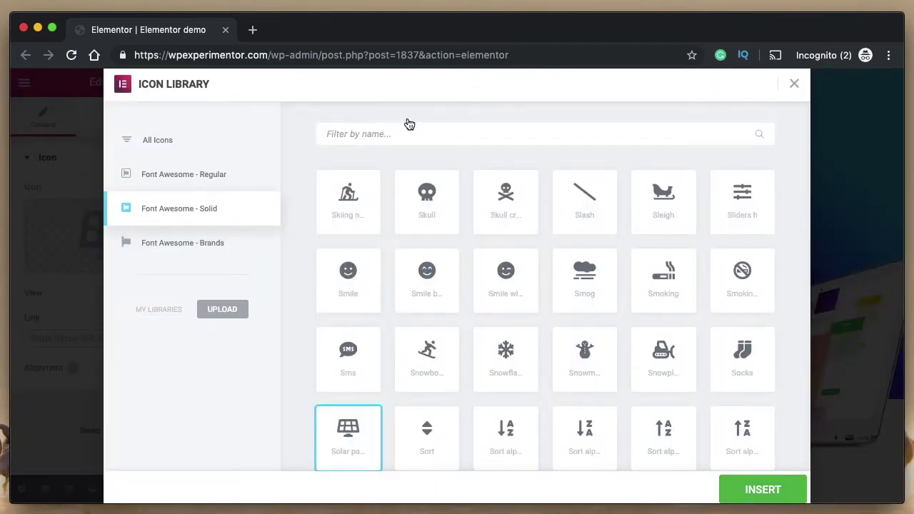
pyautogui.write('spin')
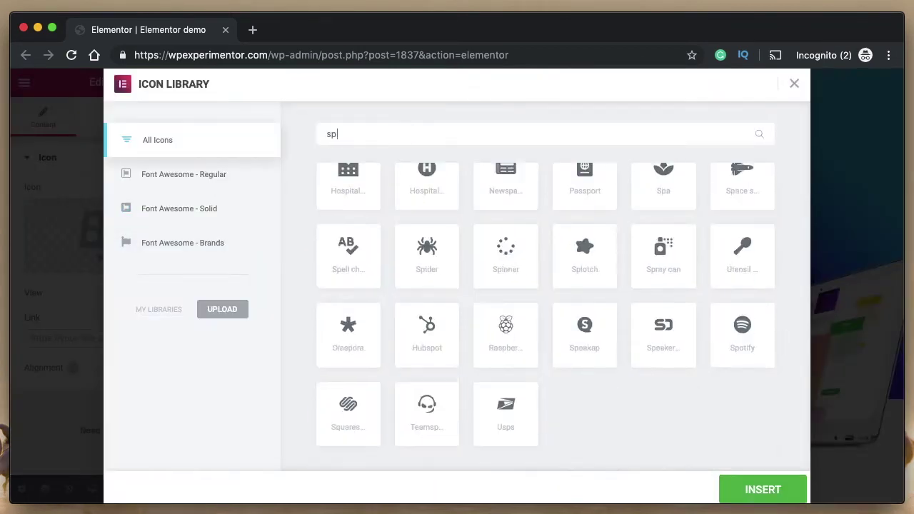
pyautogui.click(368, 219)
pyautogui.click(756, 488)
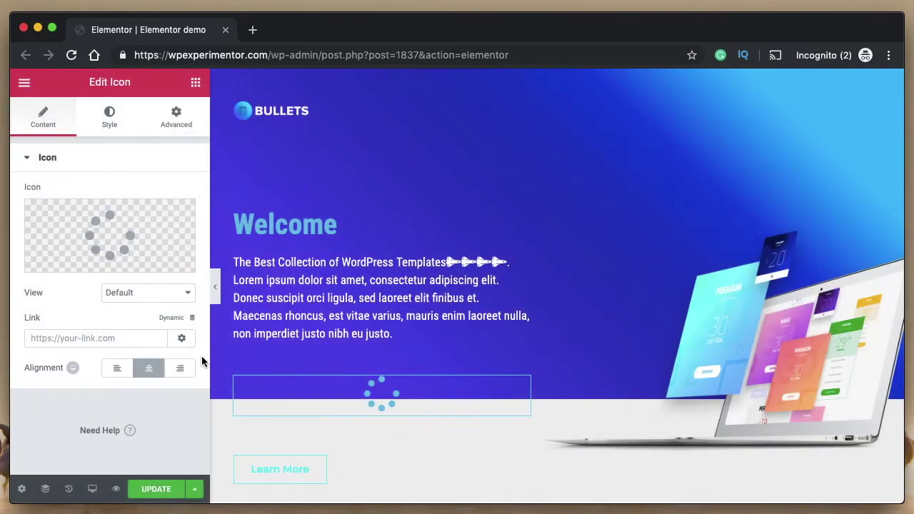
# Change the icon's CSS class to fa-pulse and preview it with the panel hidden
pyautogui.click(178, 118)
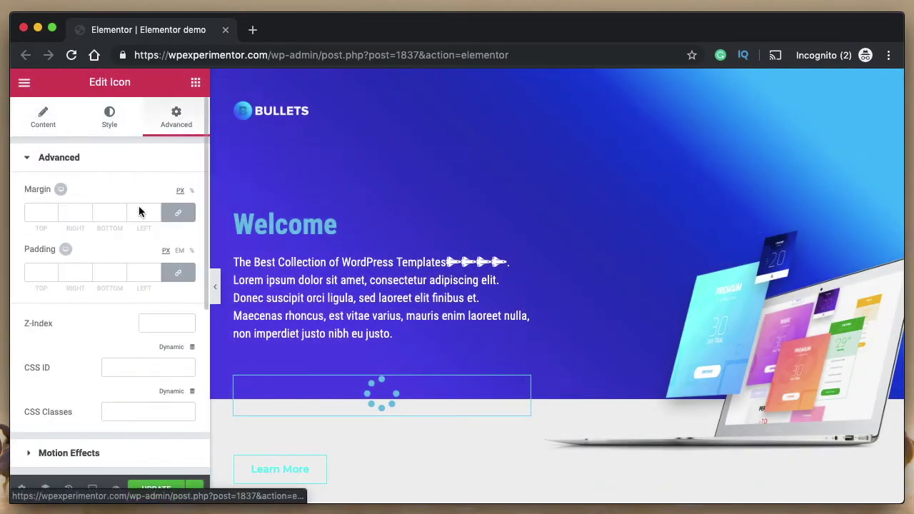
pyautogui.click(139, 413)
pyautogui.write('fa-spin')
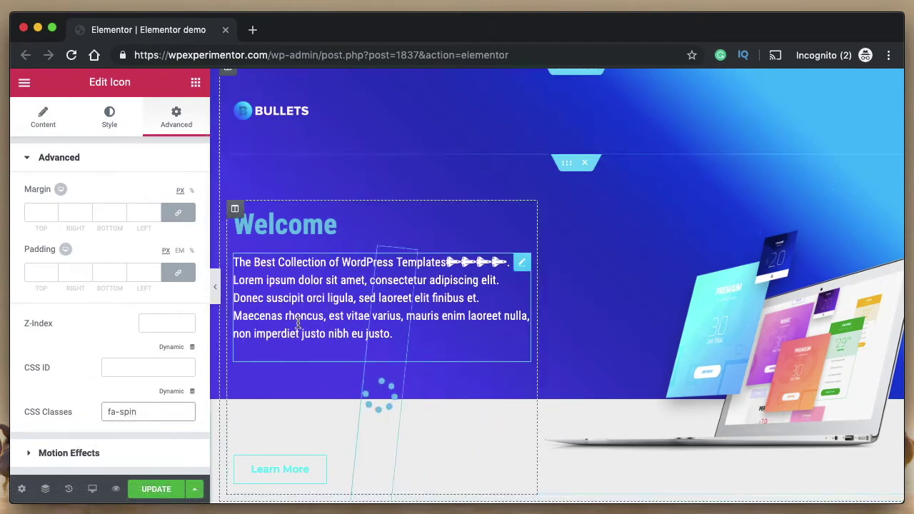
pyautogui.doubleClick(127, 412)
pyautogui.write('pulse')
pyautogui.click(215, 286)
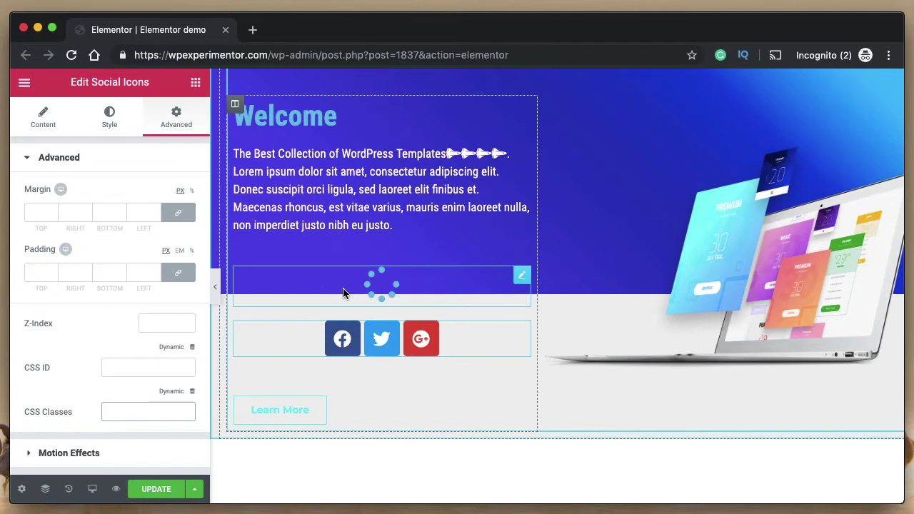
# Give the Social Icons widget the CSS class fa-spin
pyautogui.click(344, 294)
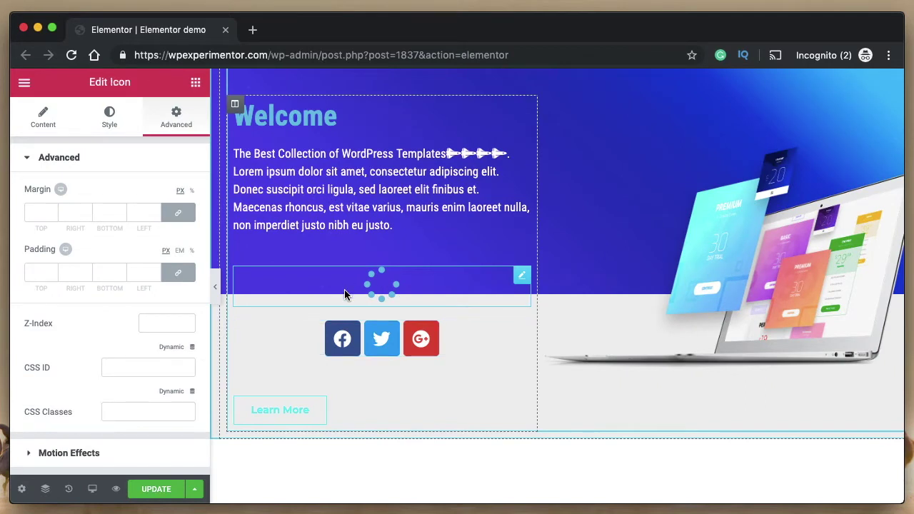
pyautogui.click(469, 344)
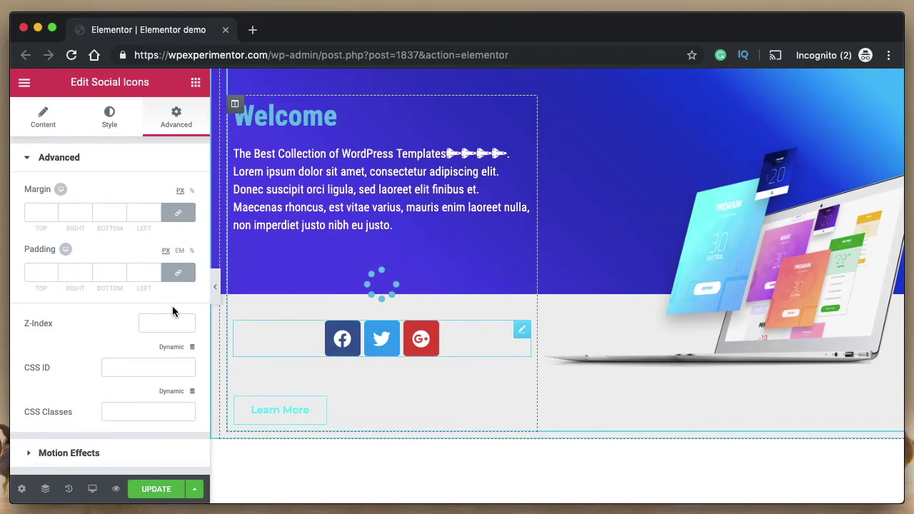
pyautogui.click(132, 411)
pyautogui.write('fa-spin')
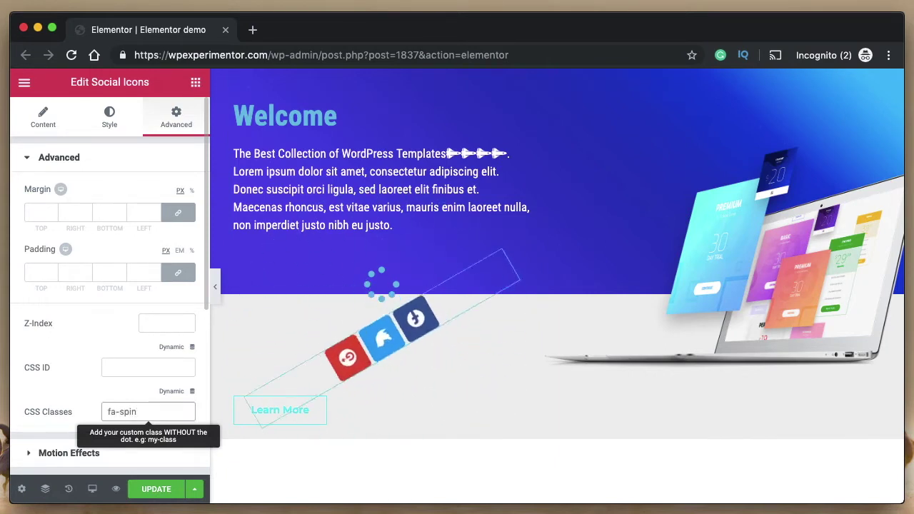
# Swap the class to fa-pulse, then remove the animation class entirely
pyautogui.press('BackSpace')
pyautogui.press('BackSpace')
pyautogui.press('BackSpace')
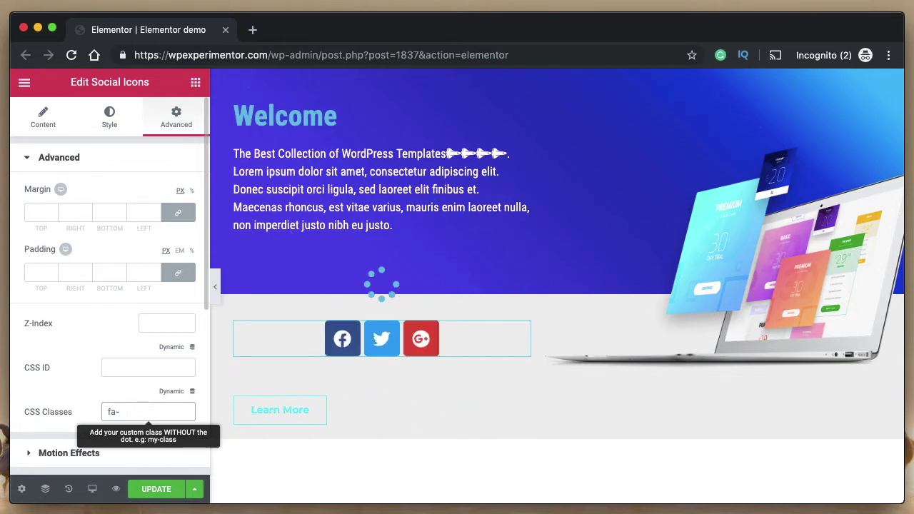
pyautogui.write('pulse')
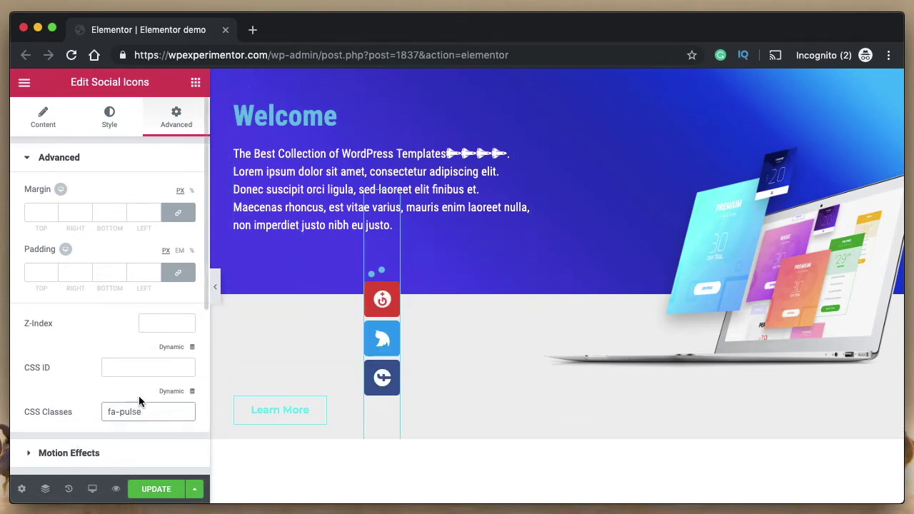
pyautogui.tripleClick(159, 412)
pyautogui.press('BackSpace')
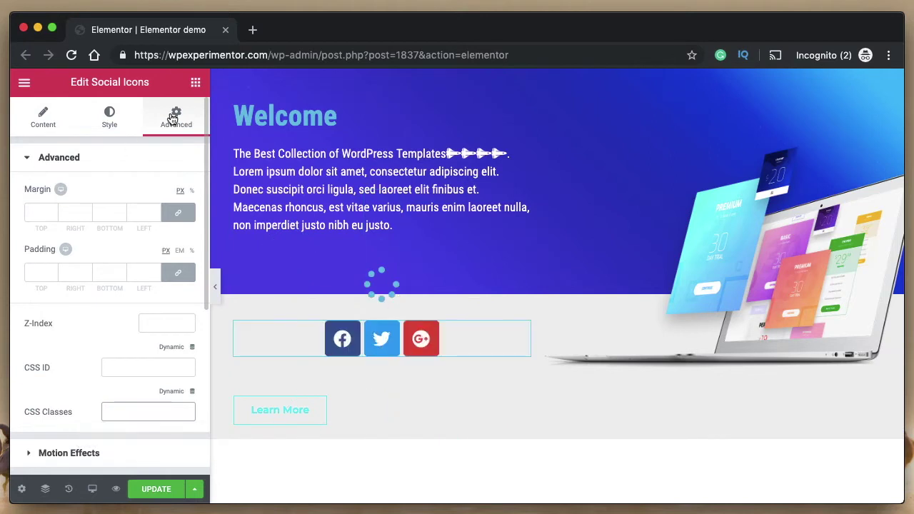
pyautogui.click(195, 82)
# Add an Icon Box below the social icons and give it the CSS class fa-spin
pyautogui.write('icon')
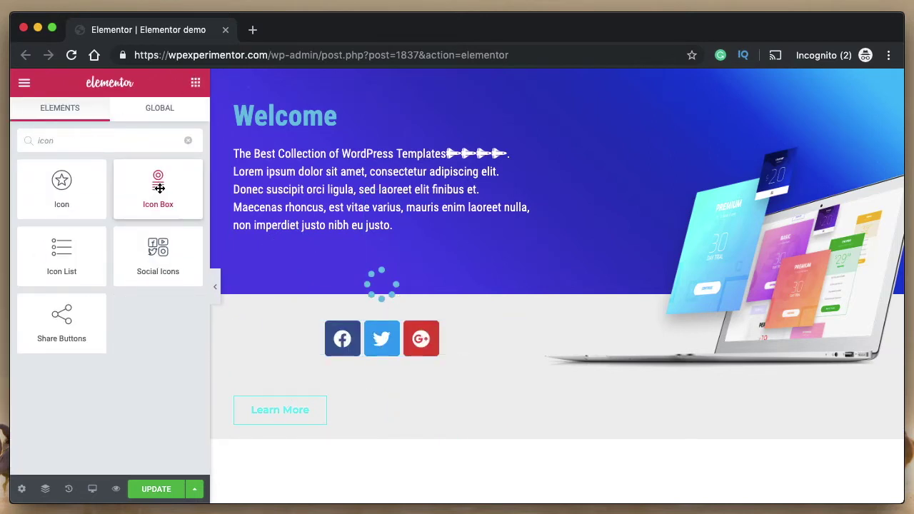
pyautogui.moveTo(160, 187); pyautogui.dragTo(379, 377)
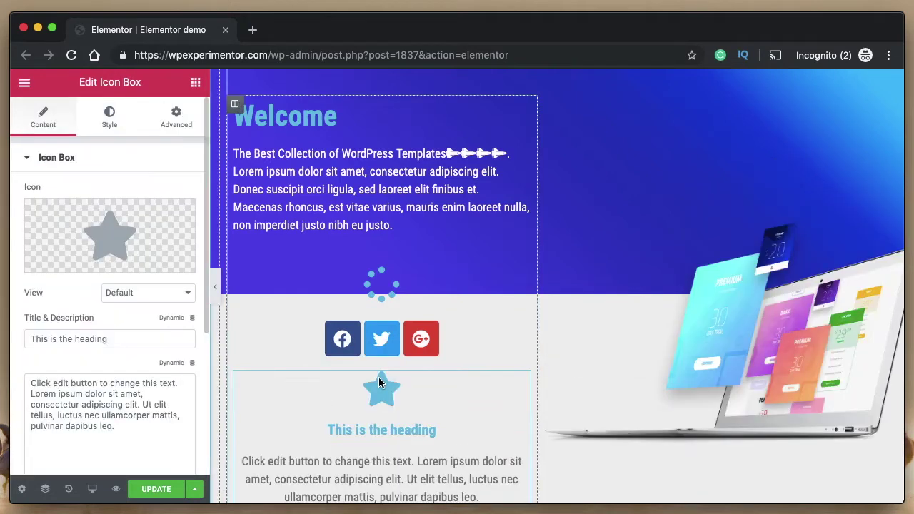
pyautogui.click(187, 129)
pyautogui.click(138, 410)
pyautogui.write('fa-spin')
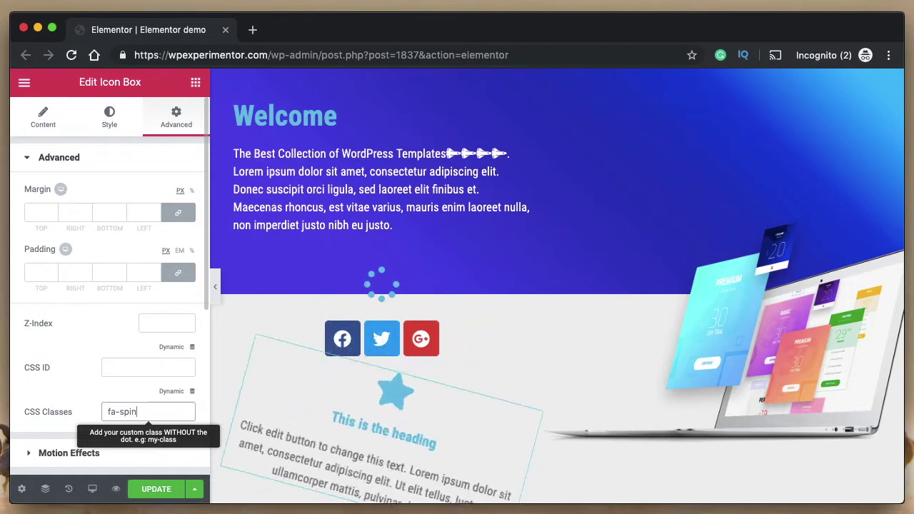
# Change the Icon Box class to fa-pulse, then delete the pulse animation
pyautogui.press('BackSpace')
pyautogui.press('BackSpace')
pyautogui.press('BackSpace')
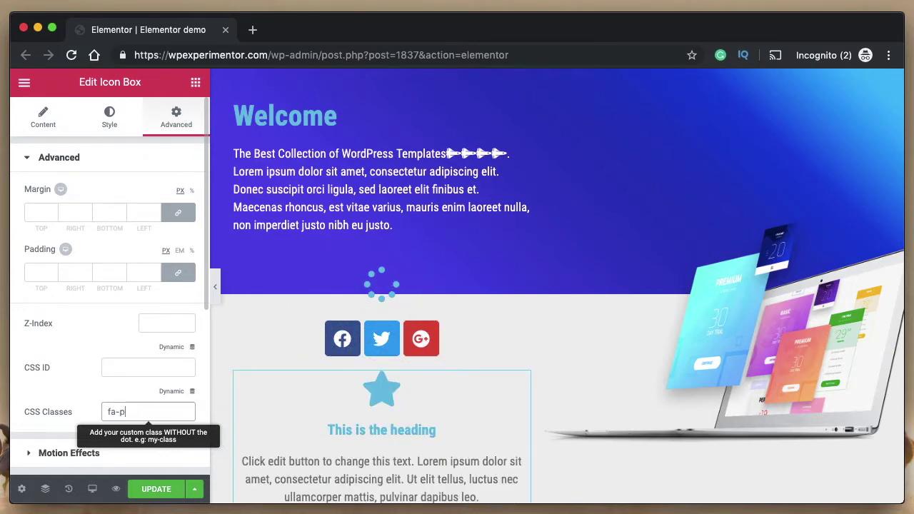
pyautogui.write('pulse')
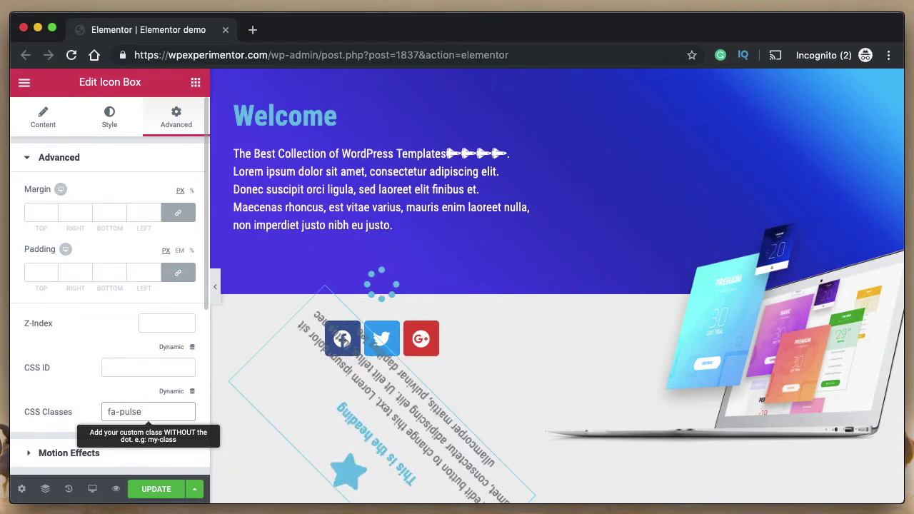
pyautogui.press('BackSpace')
pyautogui.press('BackSpace')
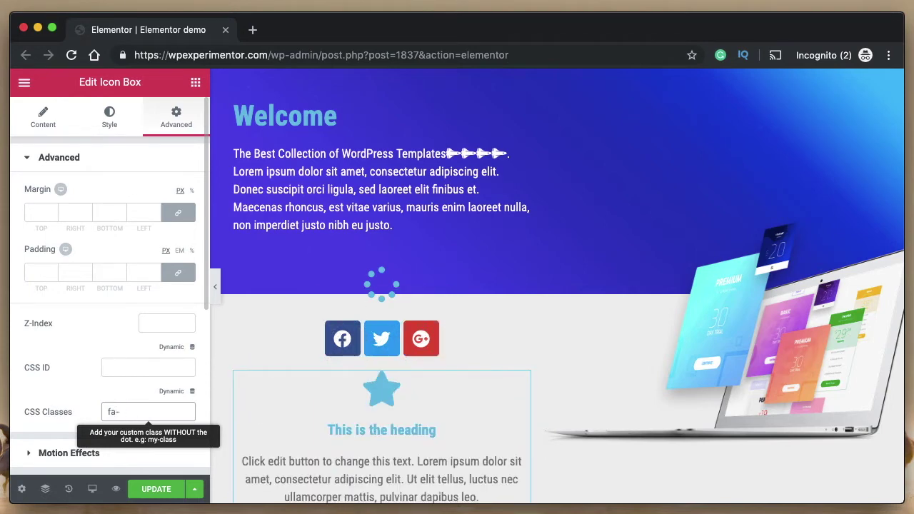
pyautogui.press('BackSpace')
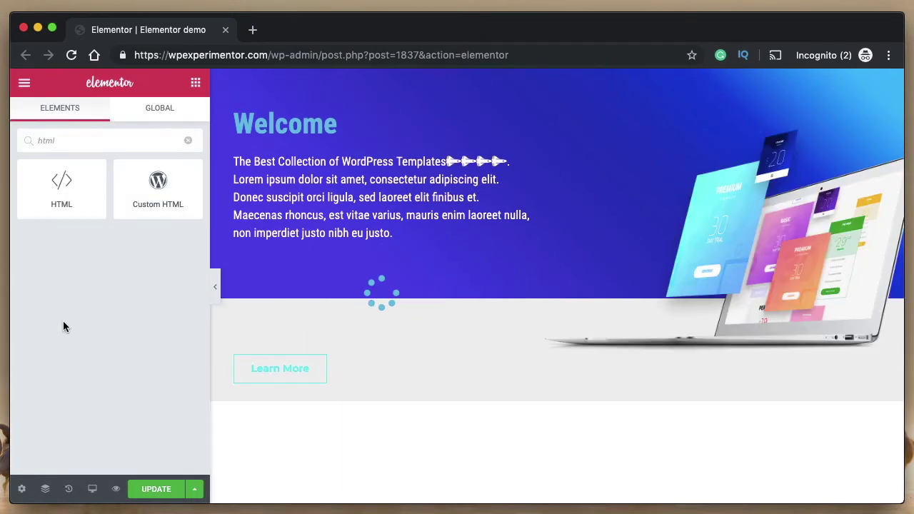
# Add a star Icon widget below the spinner
pyautogui.click(188, 142)
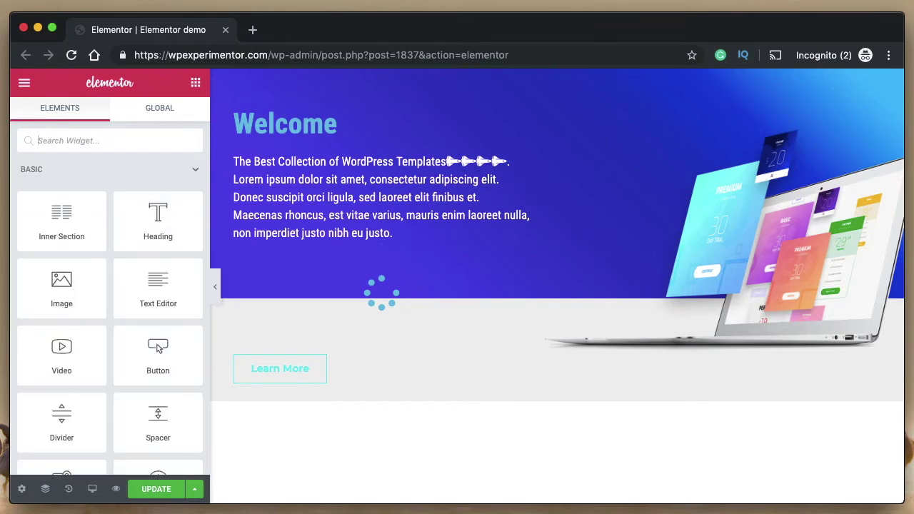
pyautogui.write('icon')
pyautogui.moveTo(93, 161); pyautogui.dragTo(352, 312)
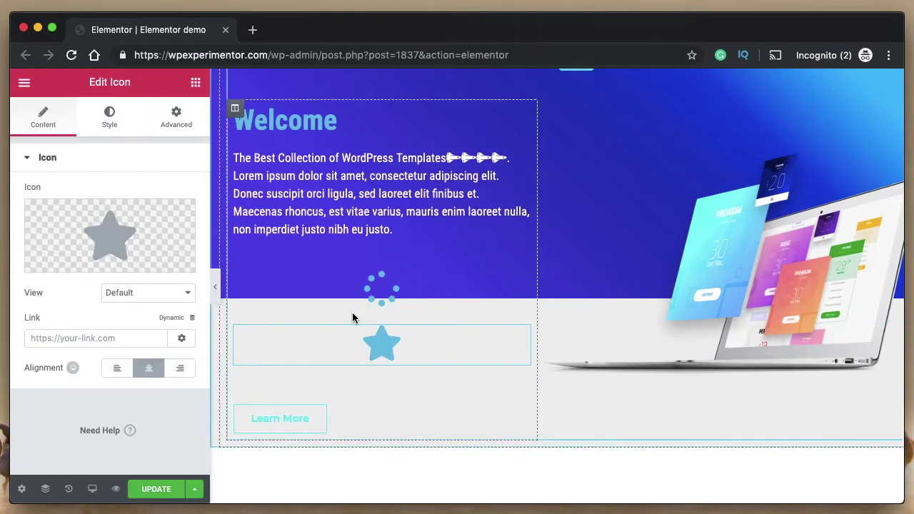
# Set the star icon's view to Stacked with a Square shape
pyautogui.click(143, 299)
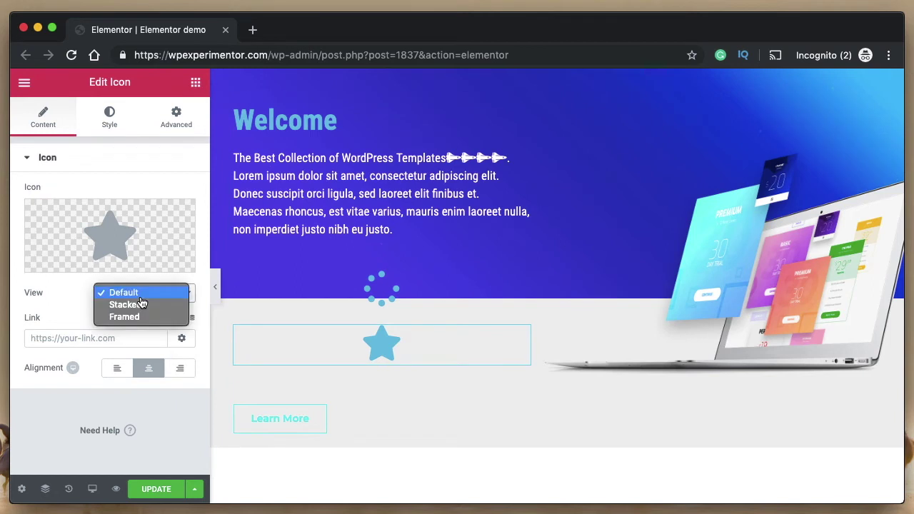
pyautogui.click(137, 304)
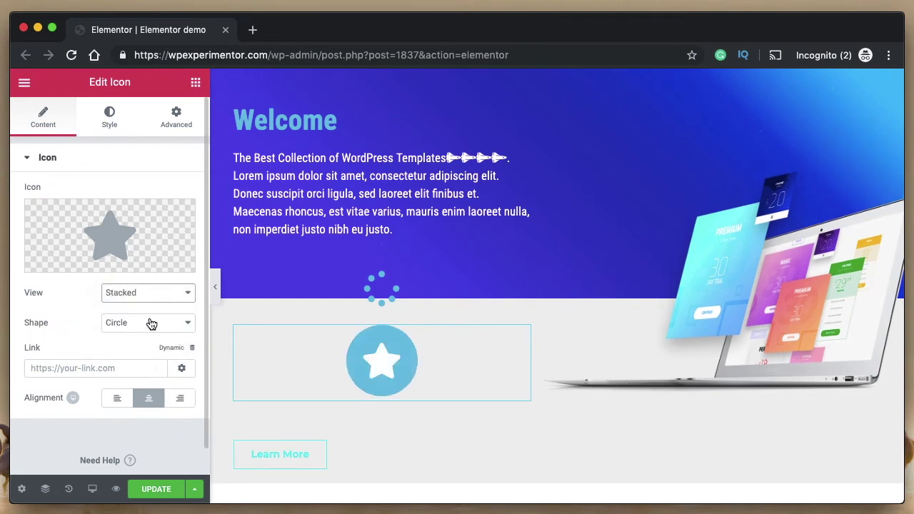
pyautogui.click(148, 322)
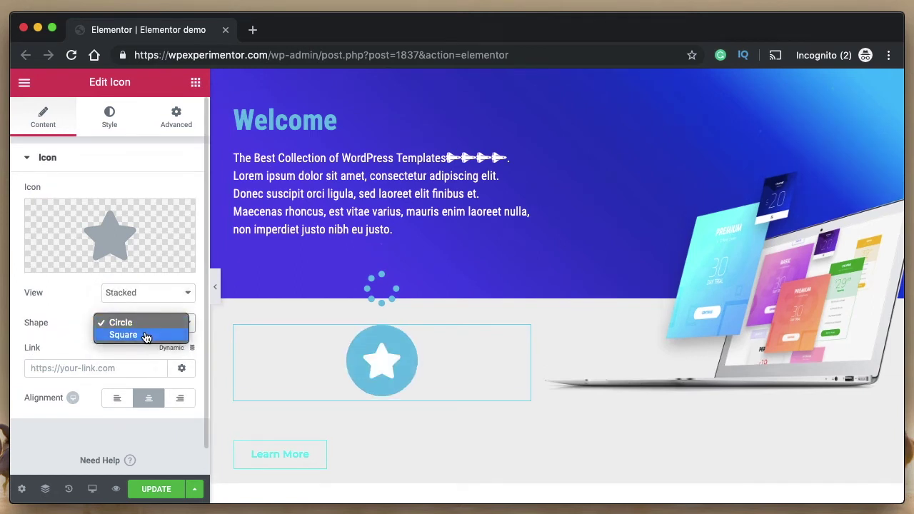
pyautogui.click(145, 335)
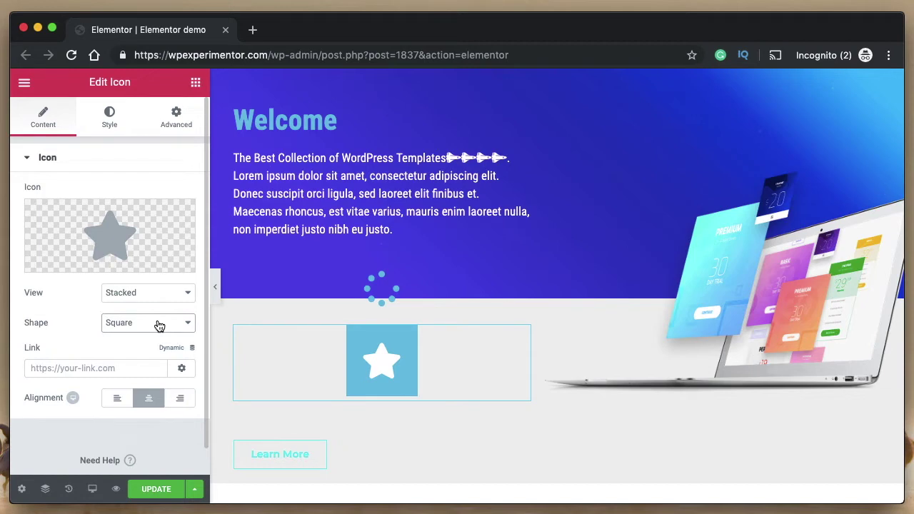
pyautogui.click(196, 82)
# Place an HTML widget below the star containing an empty <span></span> tag
pyautogui.write('h')
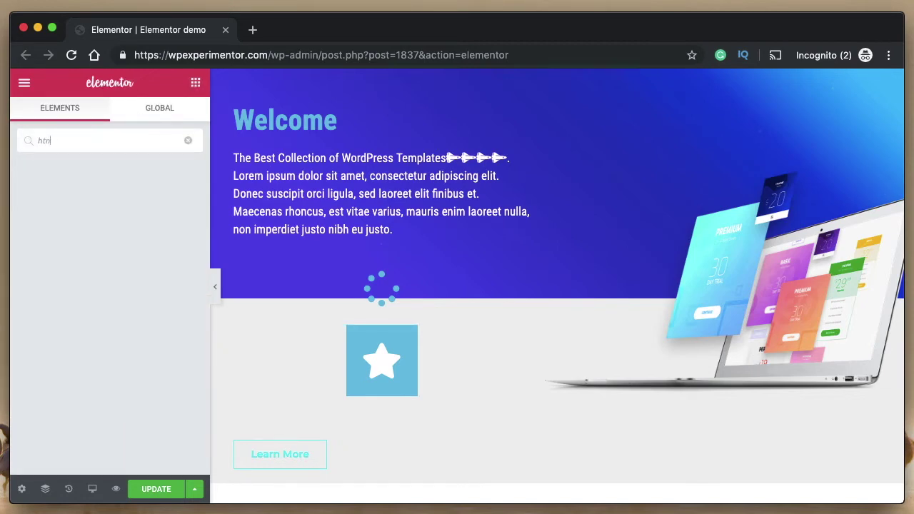
pyautogui.write('t')
pyautogui.moveTo(63, 180); pyautogui.dragTo(392, 414)
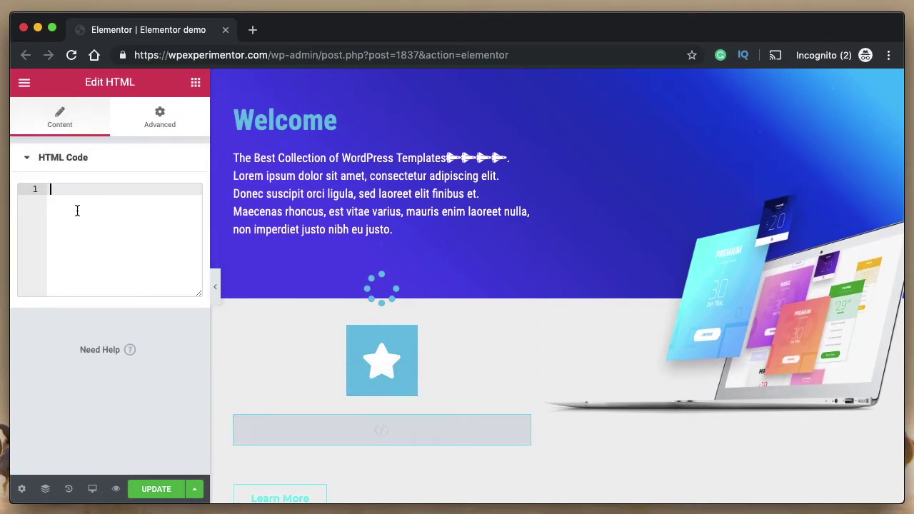
pyautogui.write('<spanm')
pyautogui.press('BackSpace')
pyautogui.write('>')
pyautogui.press('Return')
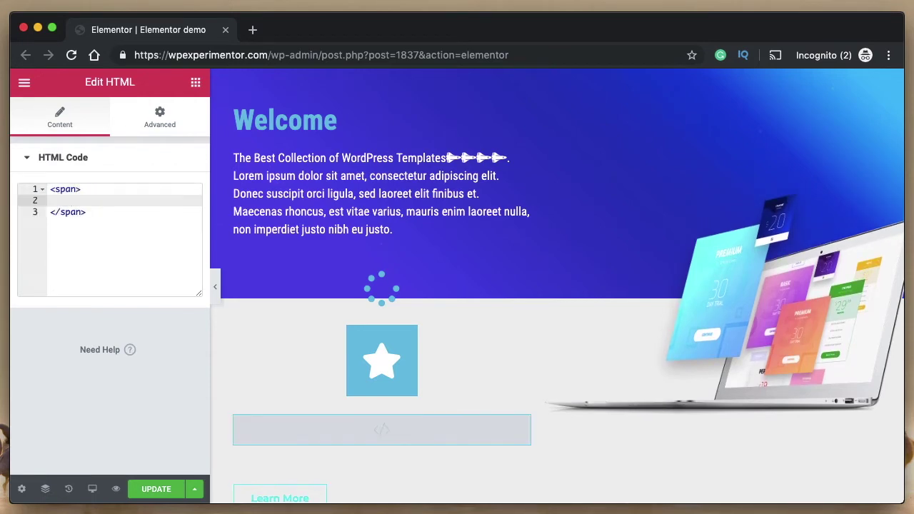
# Give the span the class fa-stack, fix the attribute error, then select the tablet icon
pyautogui.click(75, 189)
pyautogui.write('class"fa-stack')
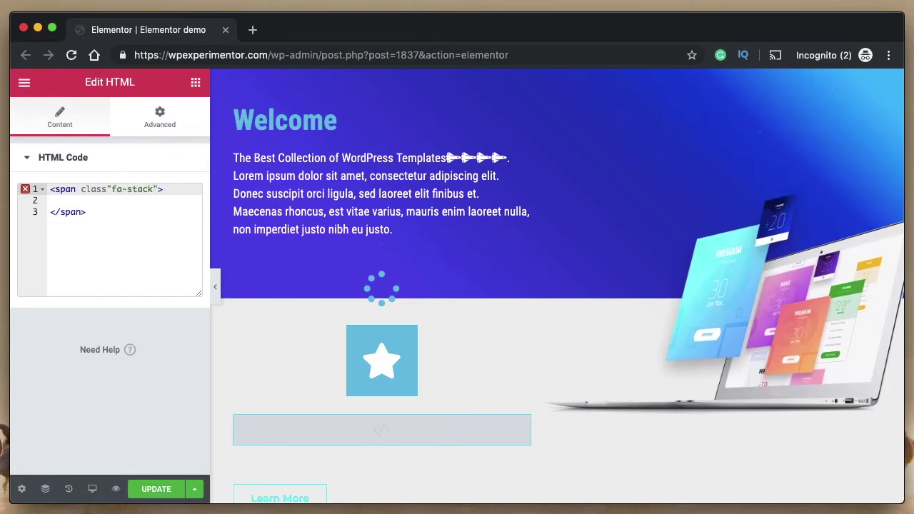
pyautogui.click(71, 200)
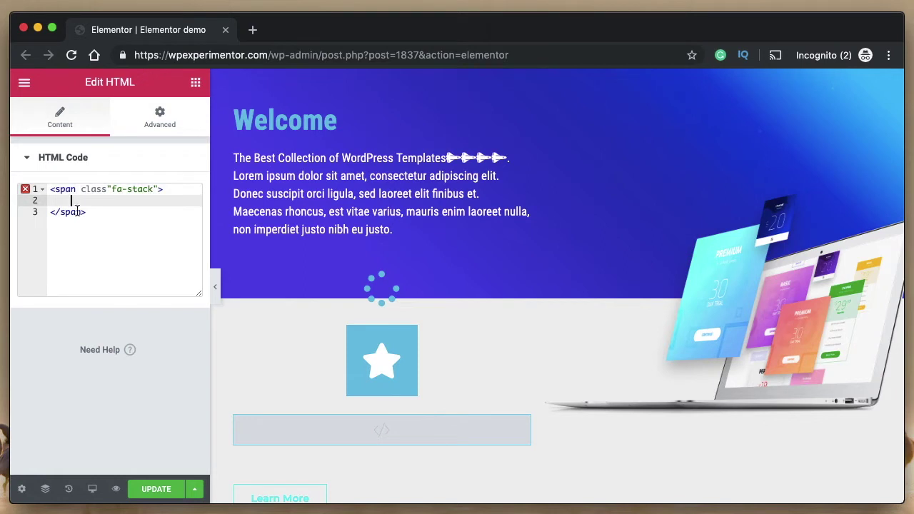
pyautogui.click(153, 190)
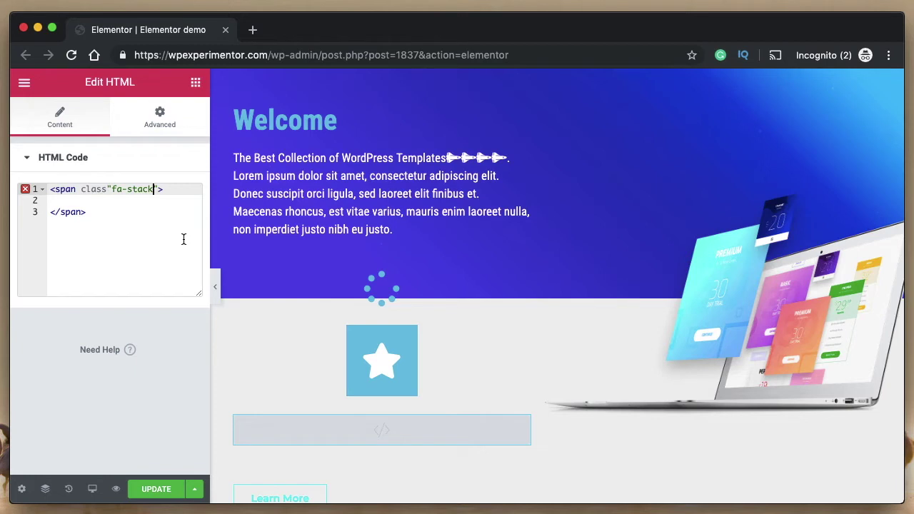
pyautogui.doubleClick(68, 188)
pyautogui.doubleClick(71, 212)
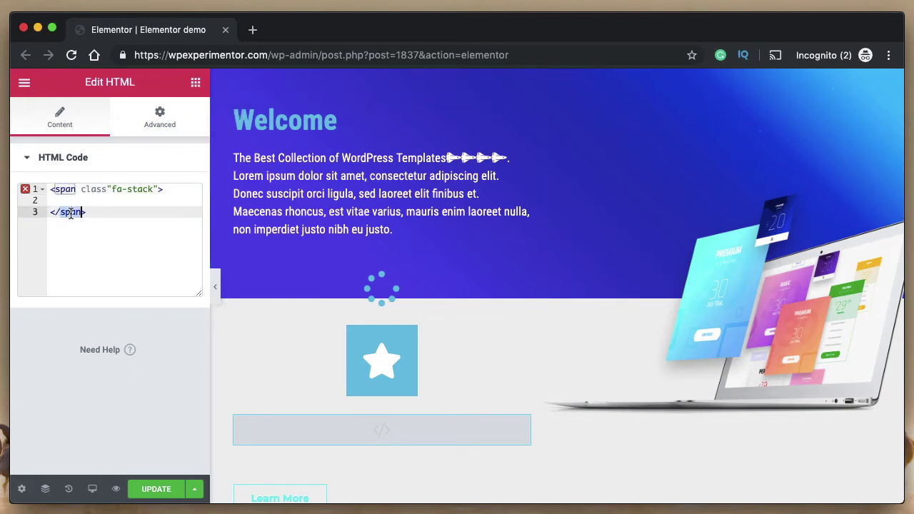
pyautogui.hotkey('ctrl', 'z')
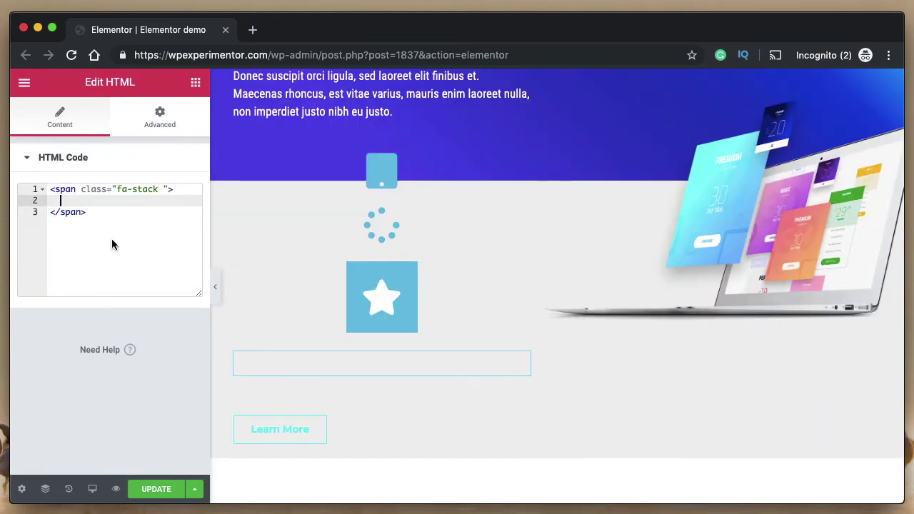
pyautogui.click(399, 177)
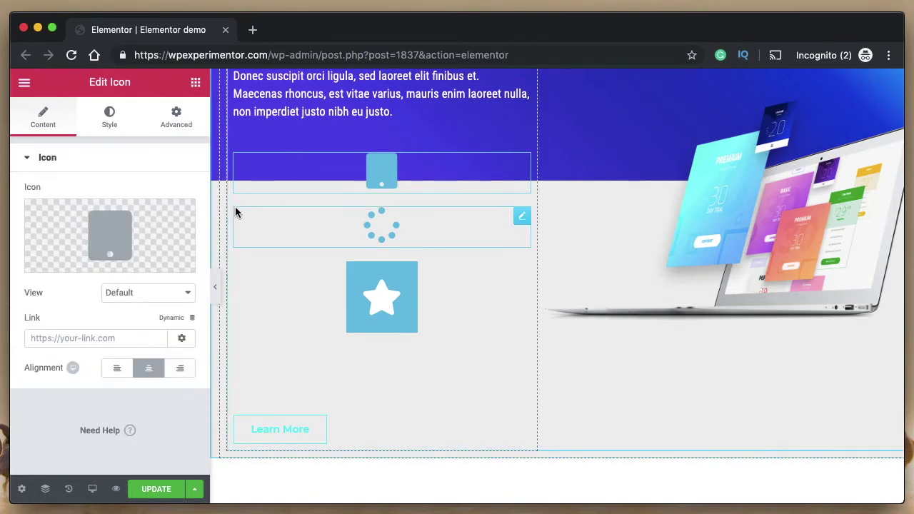
# Copy the tablet icon's <i> tag via Inspect and paste it inside the fa-stack span
pyautogui.click(214, 289)
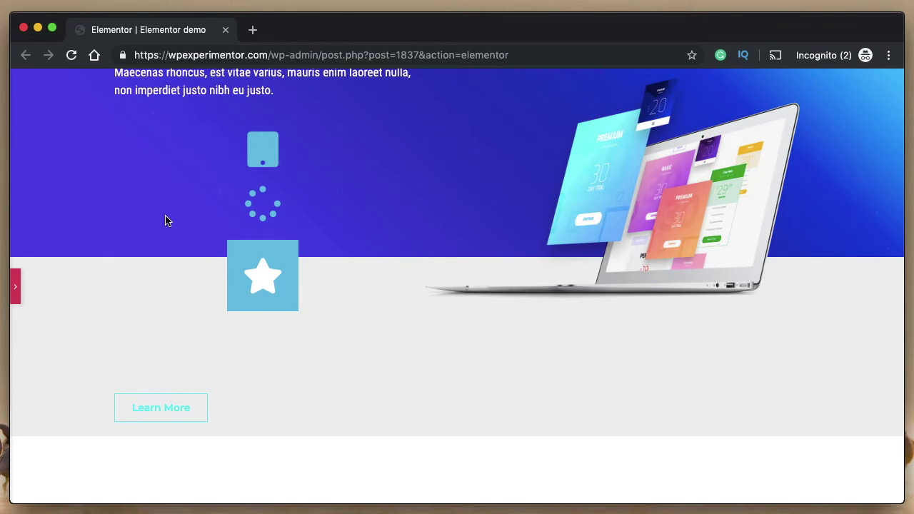
pyautogui.rightClick(275, 158)
pyautogui.click(321, 323)
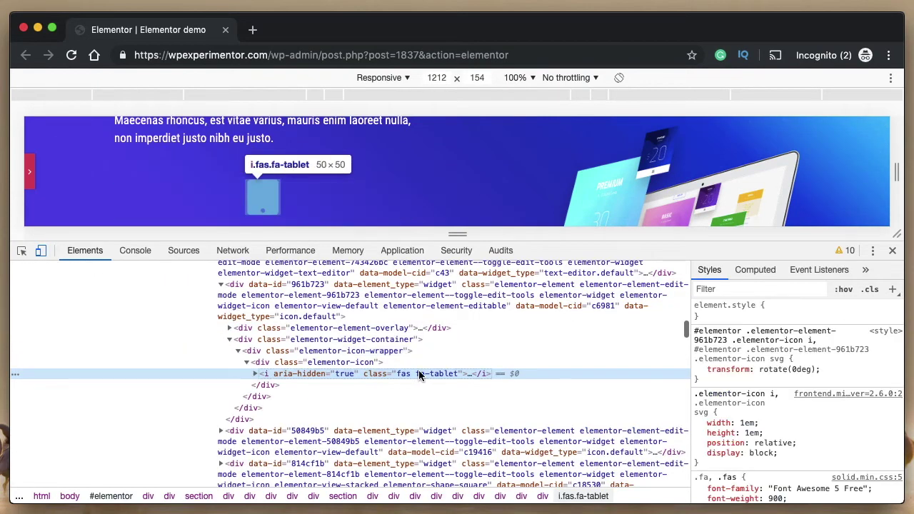
pyautogui.click(892, 251)
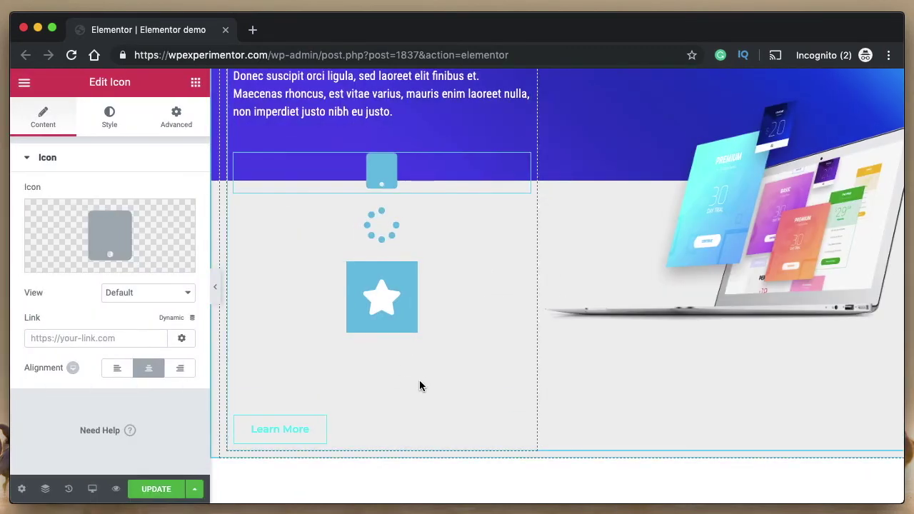
pyautogui.click(447, 367)
pyautogui.click(65, 200)
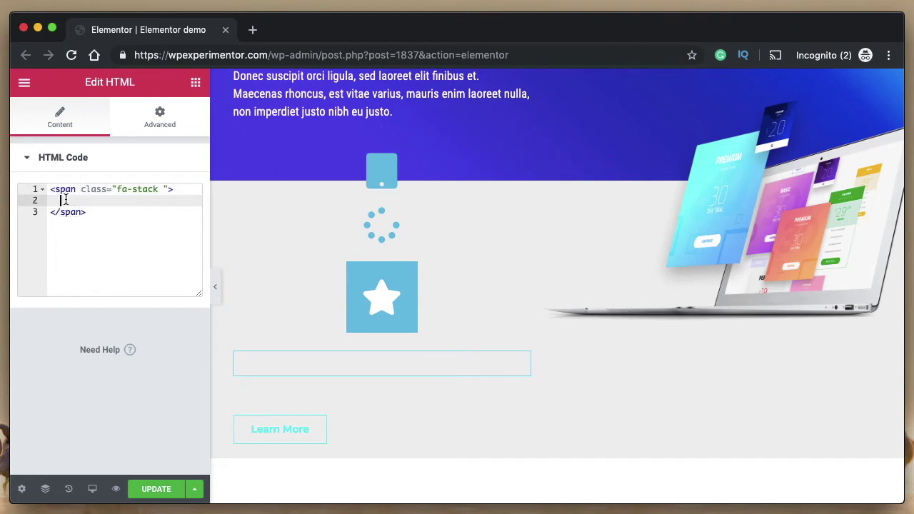
pyautogui.write('<i aria-hidden="true" class="fas fa-tablet"></i>')
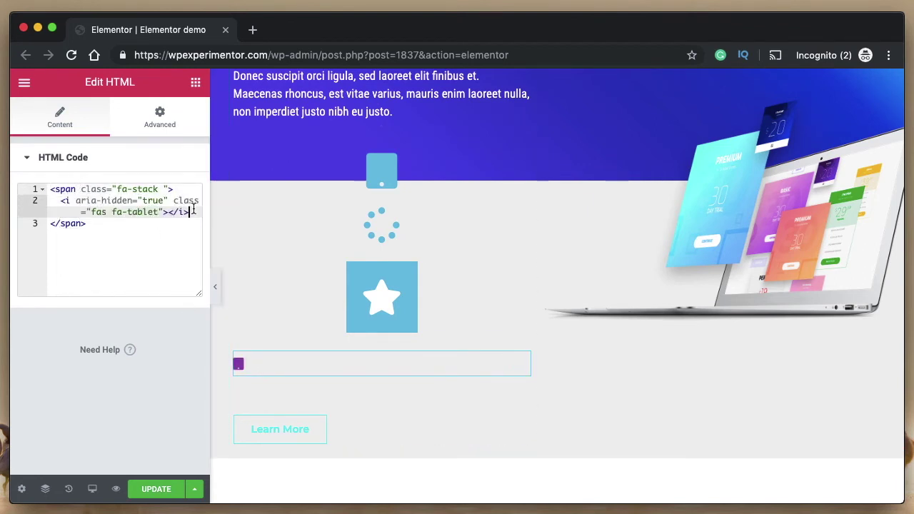
pyautogui.press('Return')
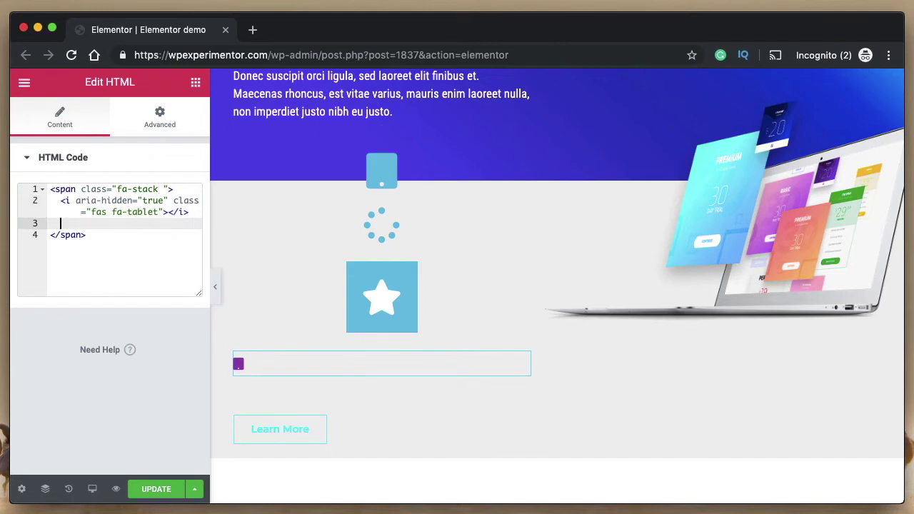
# Copy the spinner icon's <i> tag via Inspect and paste it on line 3
pyautogui.click(439, 225)
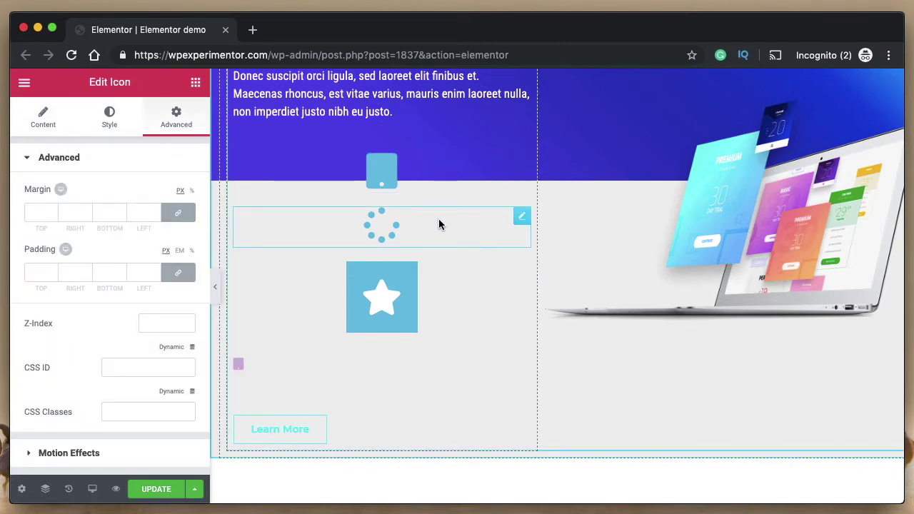
pyautogui.click(216, 293)
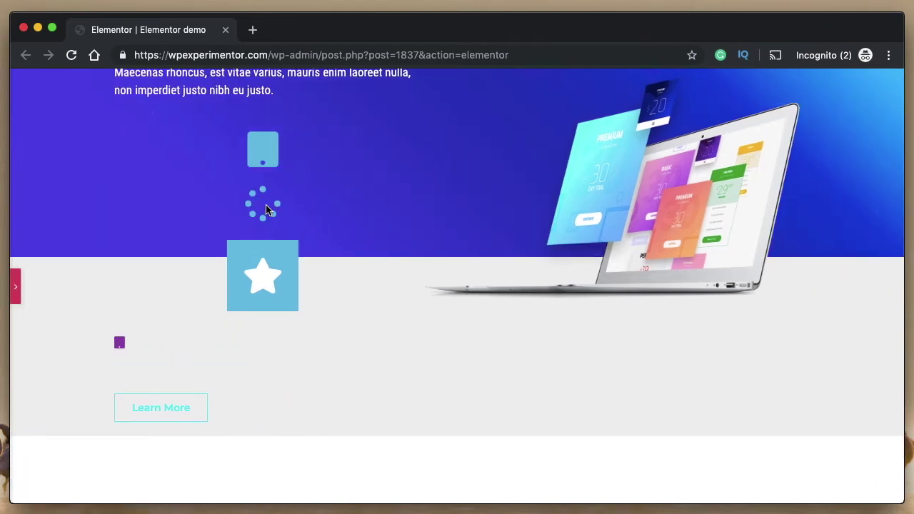
pyautogui.rightClick(266, 209)
pyautogui.click(451, 221)
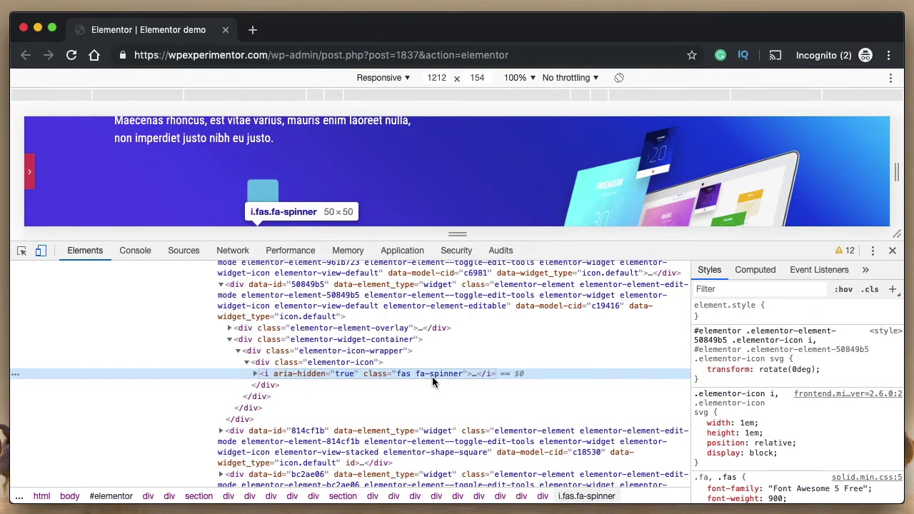
pyautogui.press('super+alt+i')
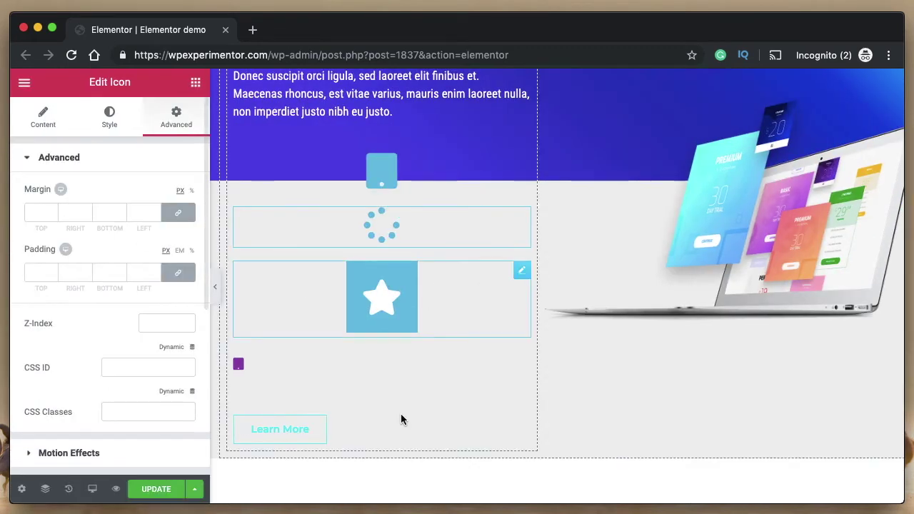
pyautogui.click(369, 368)
pyautogui.click(83, 220)
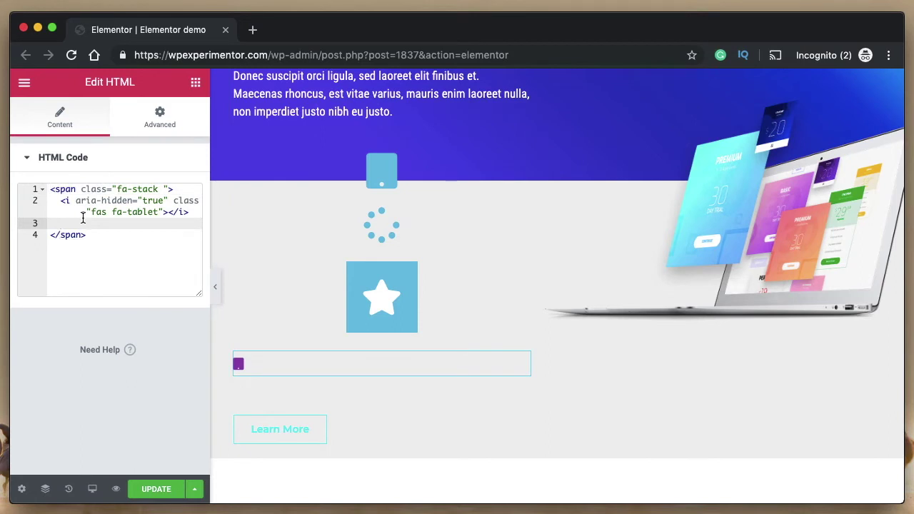
pyautogui.write('<i aria-hidden="true" class="fas fa-spinner"></i>')
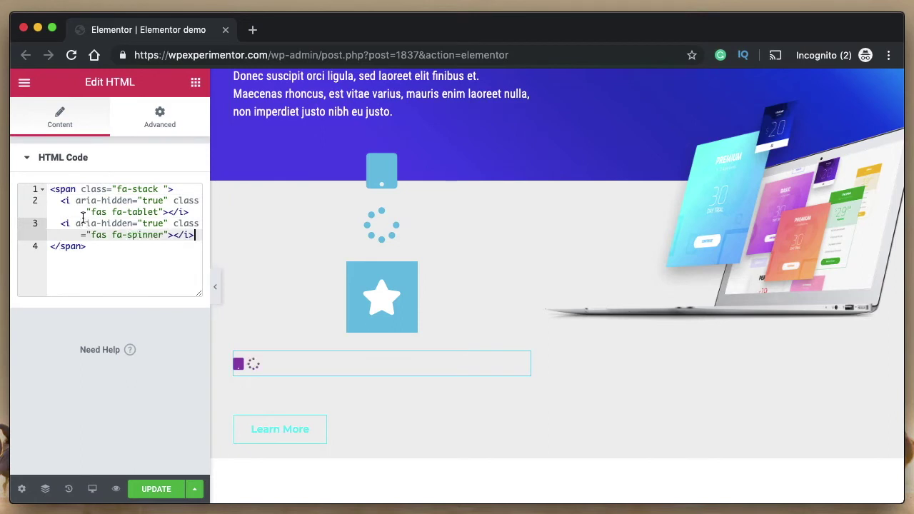
# Add the fa-stack-1x class to the tablet icon tag
pyautogui.click(161, 212)
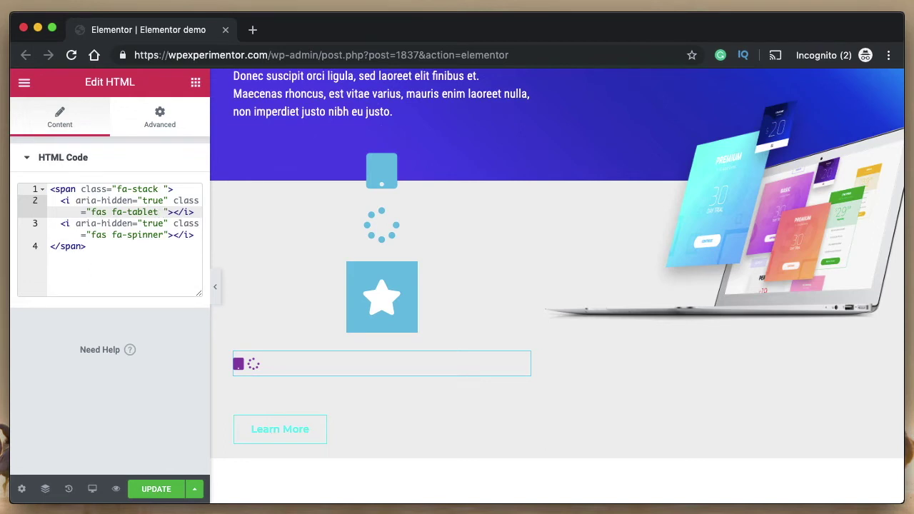
pyautogui.write('fa-st')
pyautogui.press('Return')
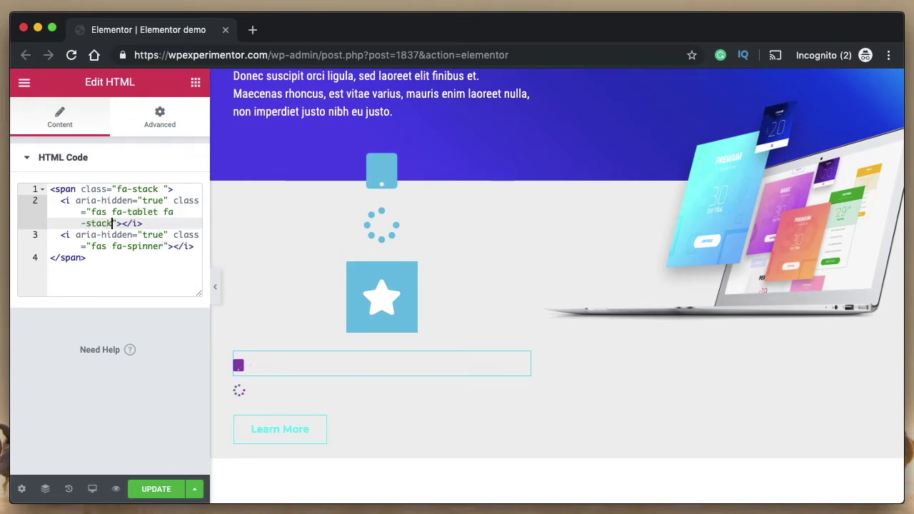
pyautogui.write('-')
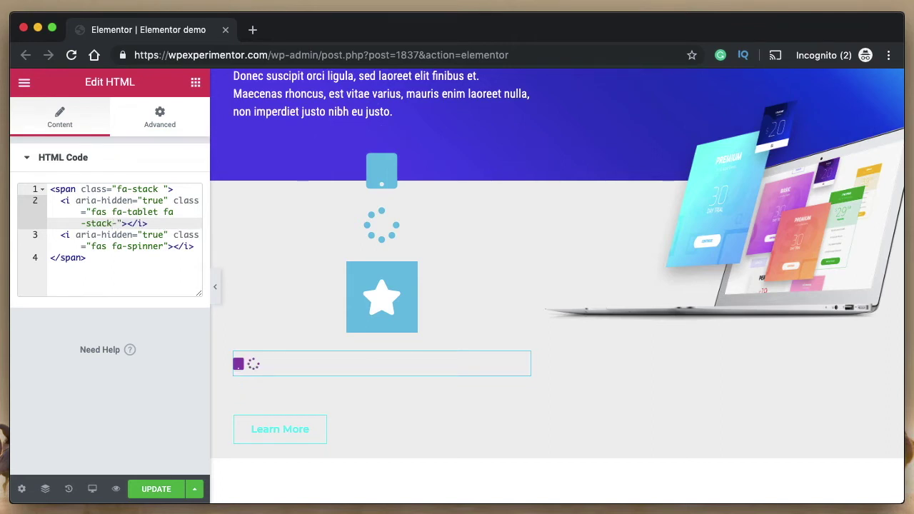
pyautogui.write('1x')
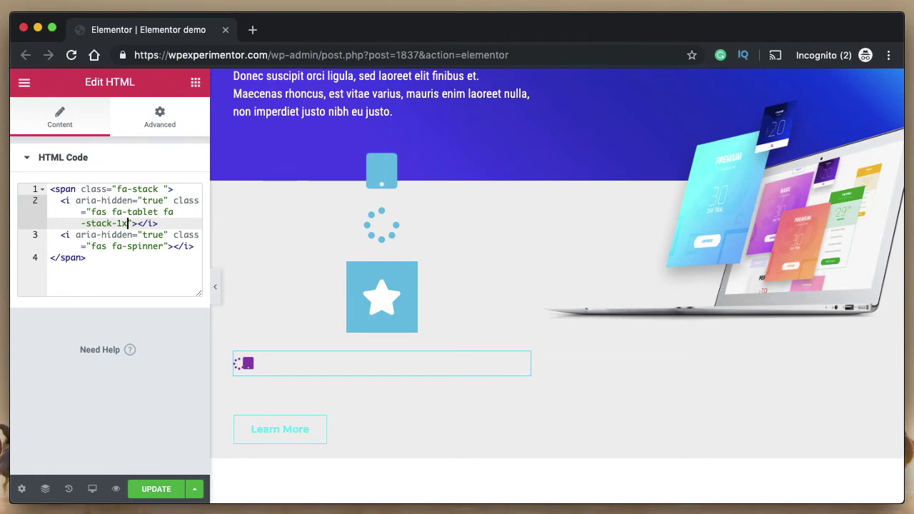
# Copy fa-stack-1x onto the spinner icon tag, keeping it at 1x size
pyautogui.keyDown('shift'); pyautogui.click(164, 213); pyautogui.keyUp('shift')
pyautogui.press('super+c')
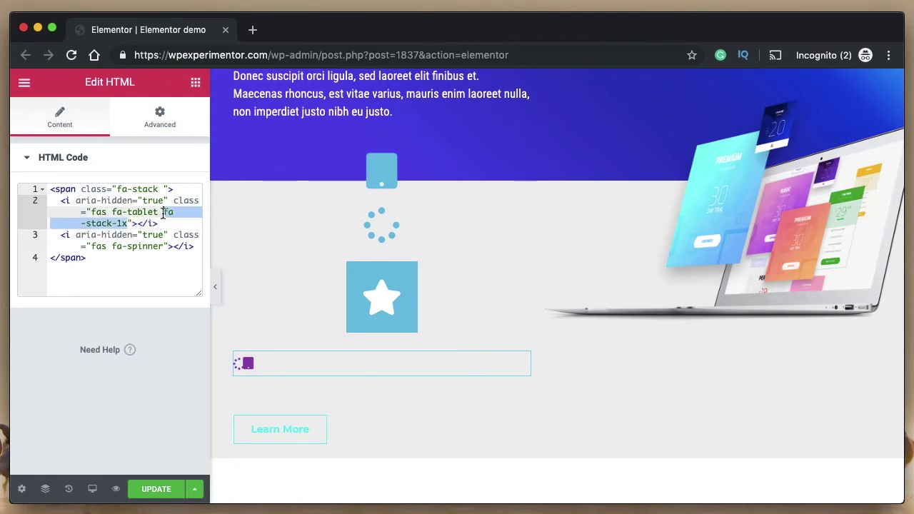
pyautogui.click(162, 246)
pyautogui.press('super+v')
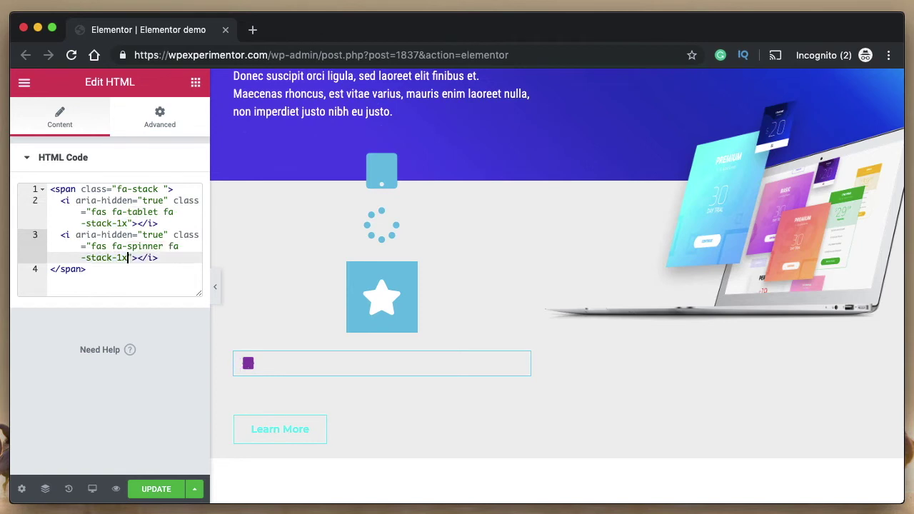
pyautogui.press('BackSpace')
pyautogui.write('2')
pyautogui.press('BackSpace')
pyautogui.write('1')
# Change the tablet icon's class to fa-stack-2x
pyautogui.click(123, 223)
pyautogui.press('BackSpace')
pyautogui.write('2')
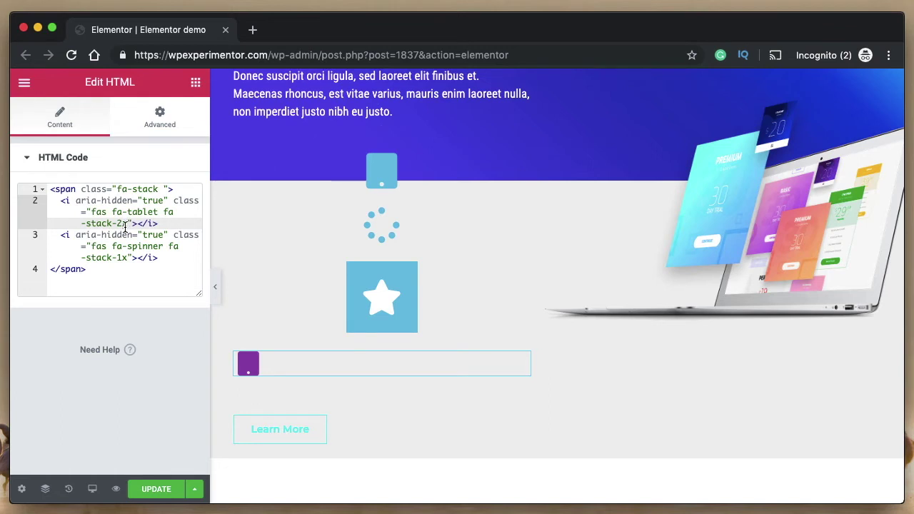
pyautogui.moveTo(119, 258); pyautogui.dragTo(125, 258)
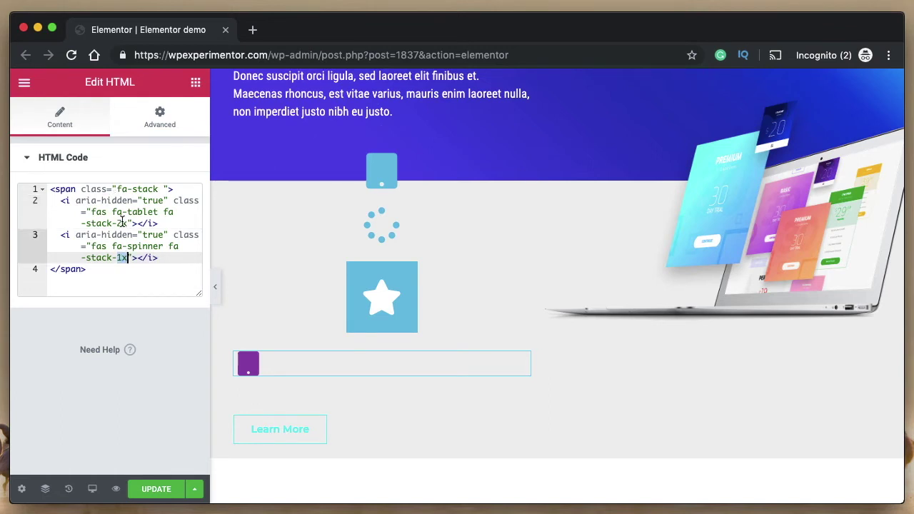
pyautogui.moveTo(117, 224); pyautogui.dragTo(123, 224)
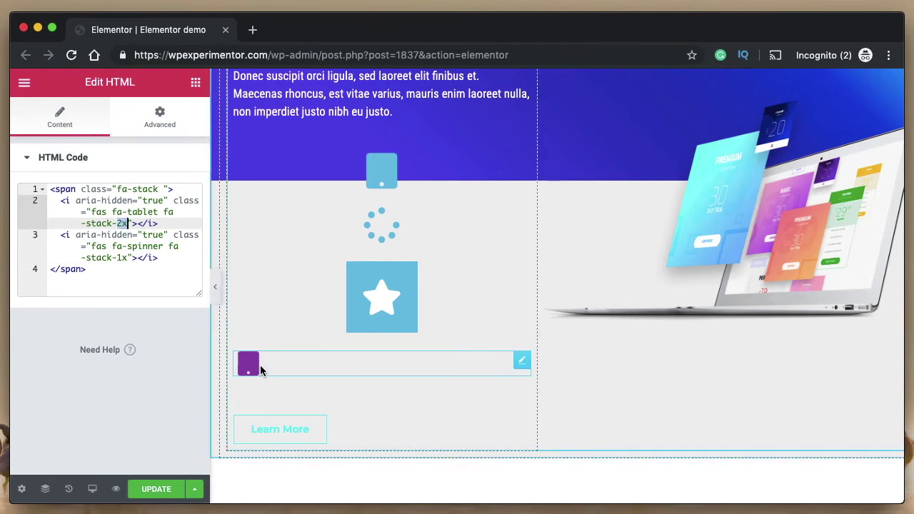
pyautogui.click(133, 257)
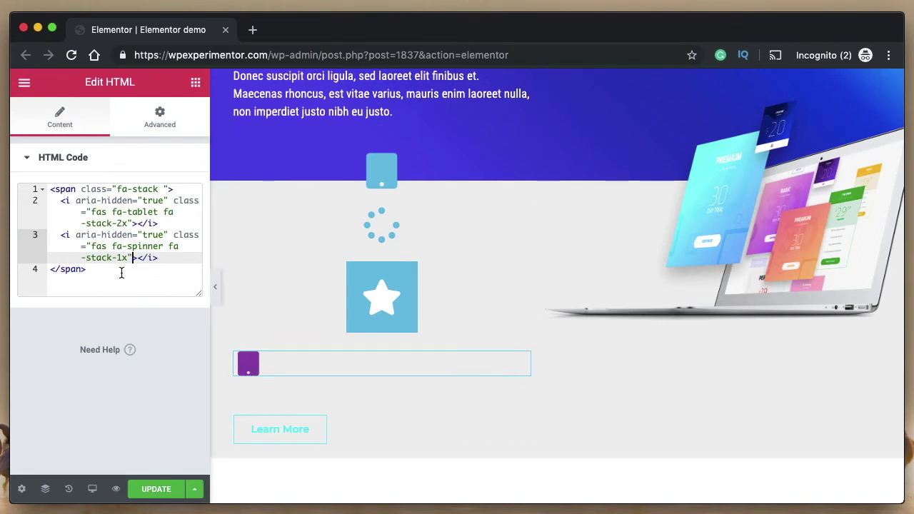
# Make the spinner white with style="color:#fff;"
pyautogui.write('style')
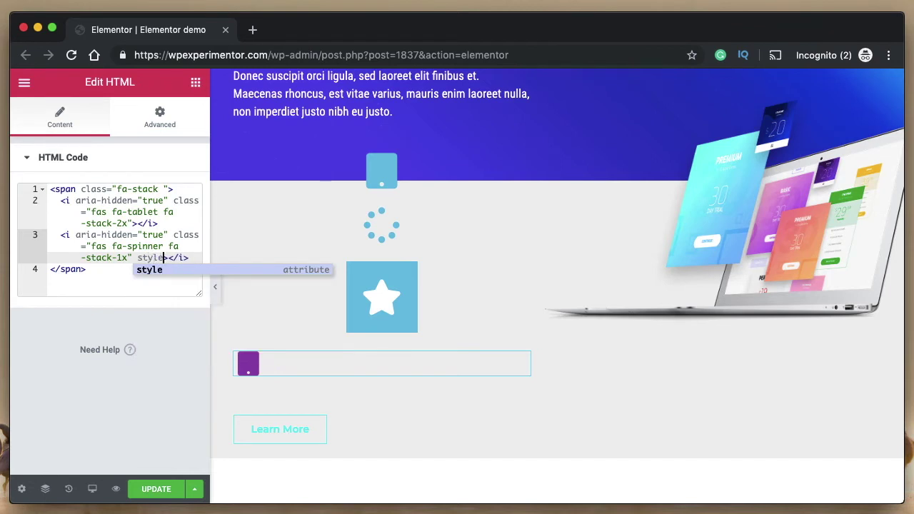
pyautogui.press('Return')
pyautogui.write('c')
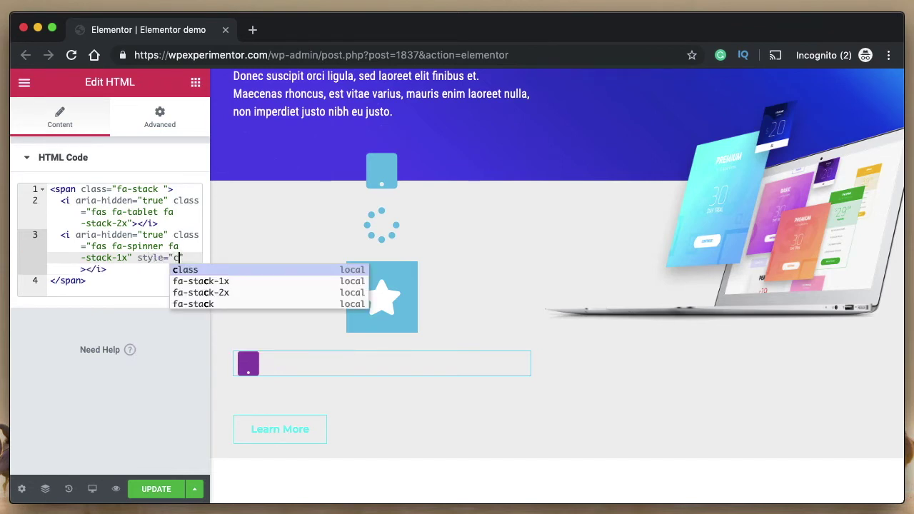
pyautogui.write('olor')
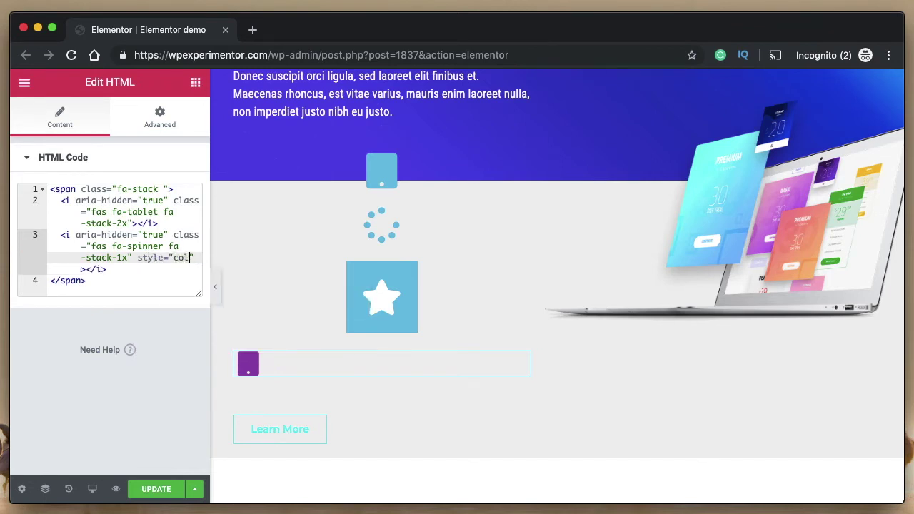
pyautogui.write(':#fff')
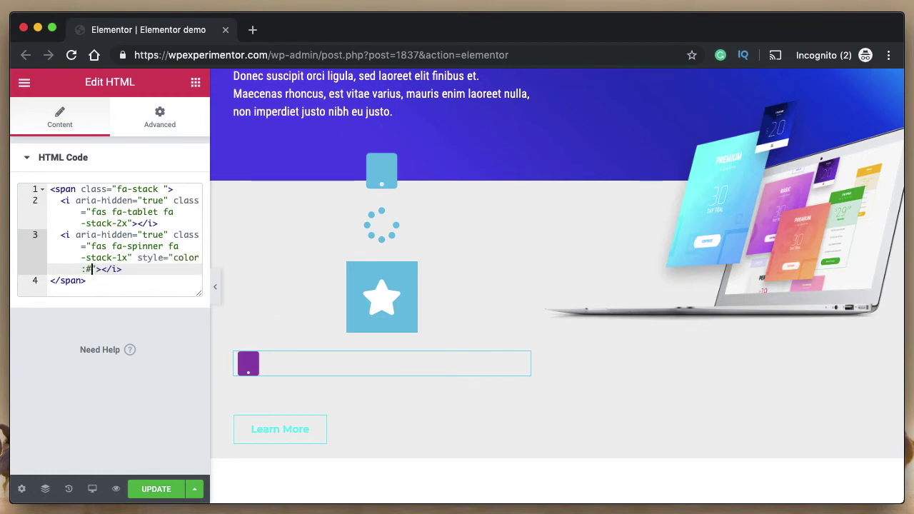
pyautogui.write(';')
# Add a size class to the fa-stack span, trying 10x and 4x before settling on fa-2x
pyautogui.click(61, 201)
pyautogui.click(160, 189)
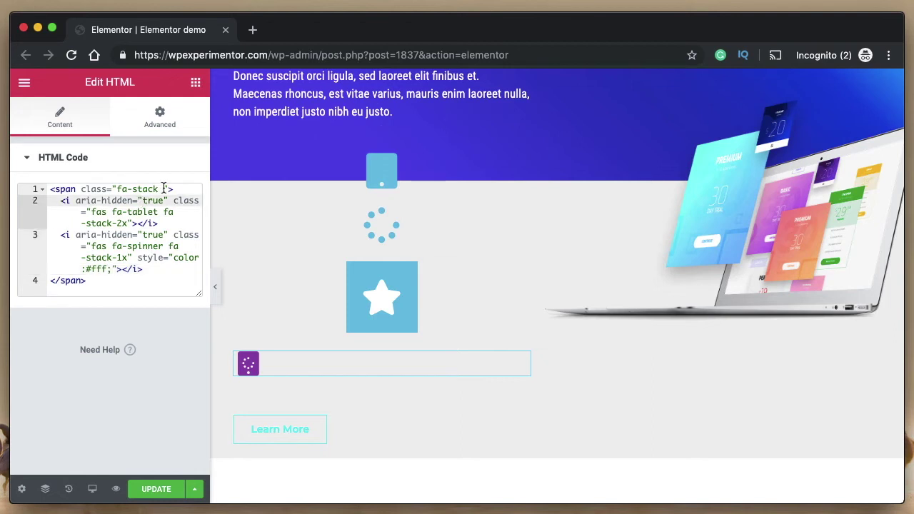
pyautogui.write('fa-2x')
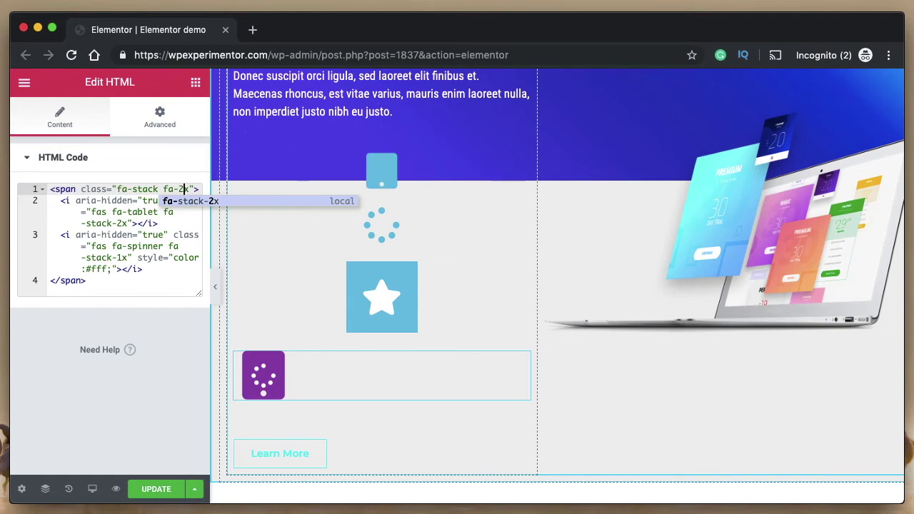
pyautogui.press('BackSpace')
pyautogui.write('10')
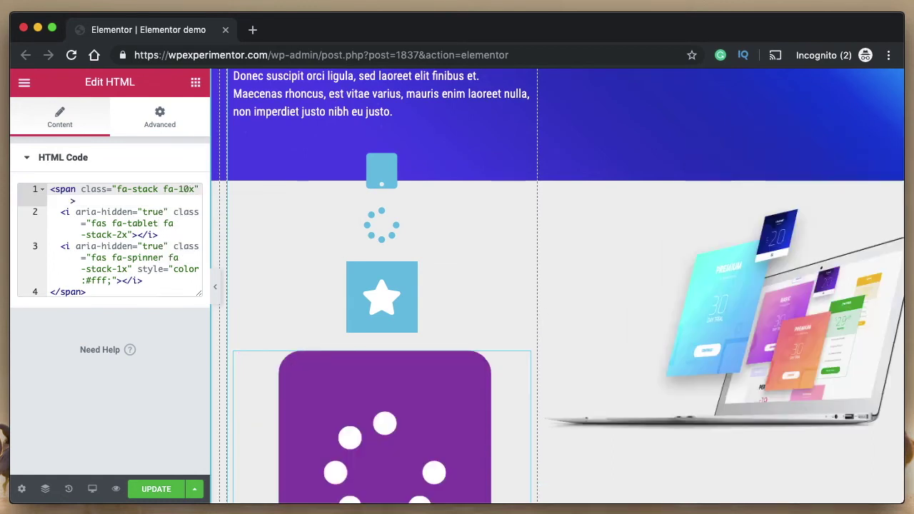
pyautogui.press('BackSpace')
pyautogui.write('1')
pyautogui.press('BackSpace')
pyautogui.write('4')
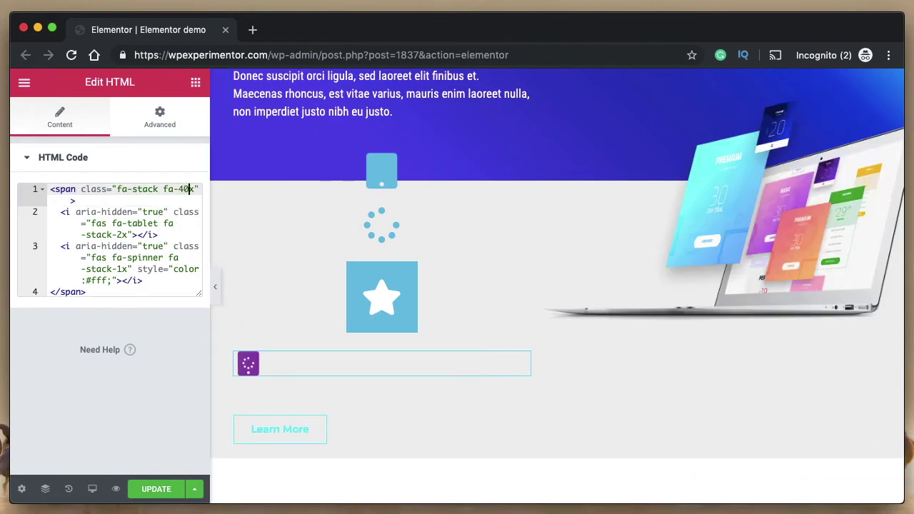
pyautogui.press('BackSpace')
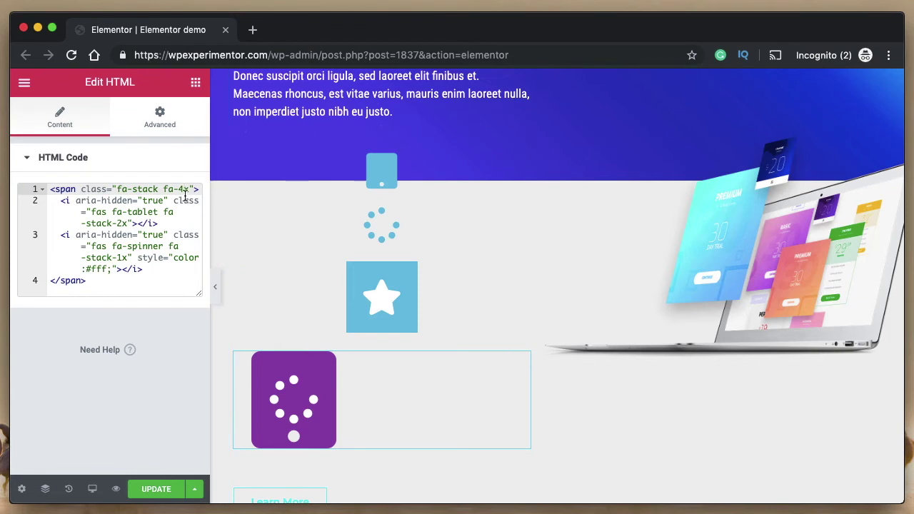
pyautogui.press('BackSpace')
pyautogui.write('2')
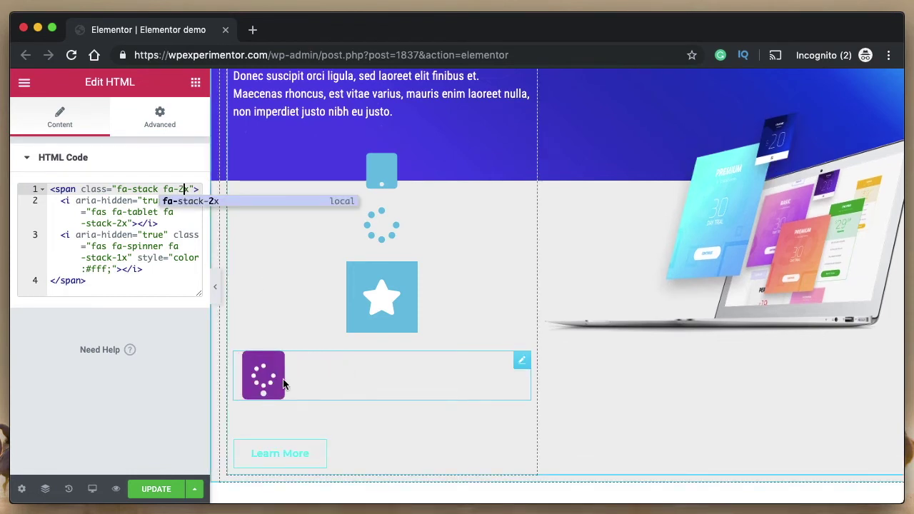
pyautogui.click(102, 266)
# Delete all the code from the HTML widget
pyautogui.click(103, 281)
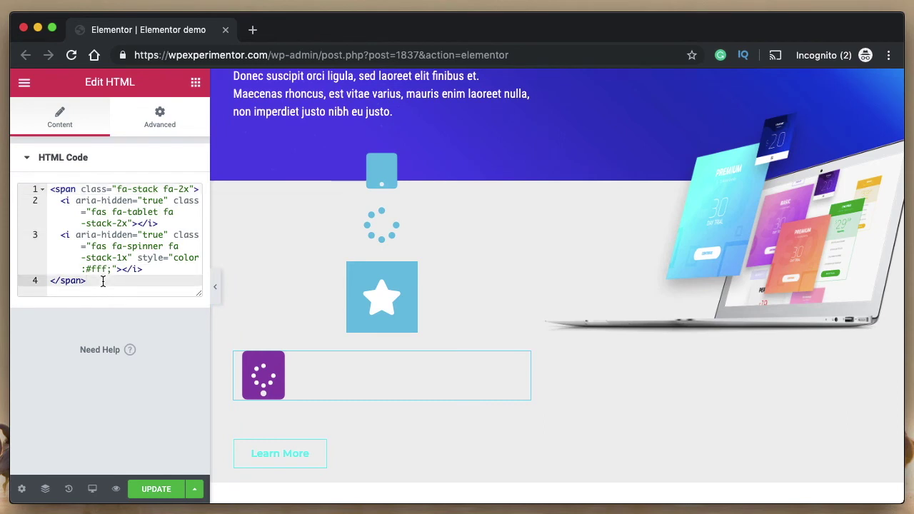
pyautogui.press('super+a')
pyautogui.press('BackSpace')
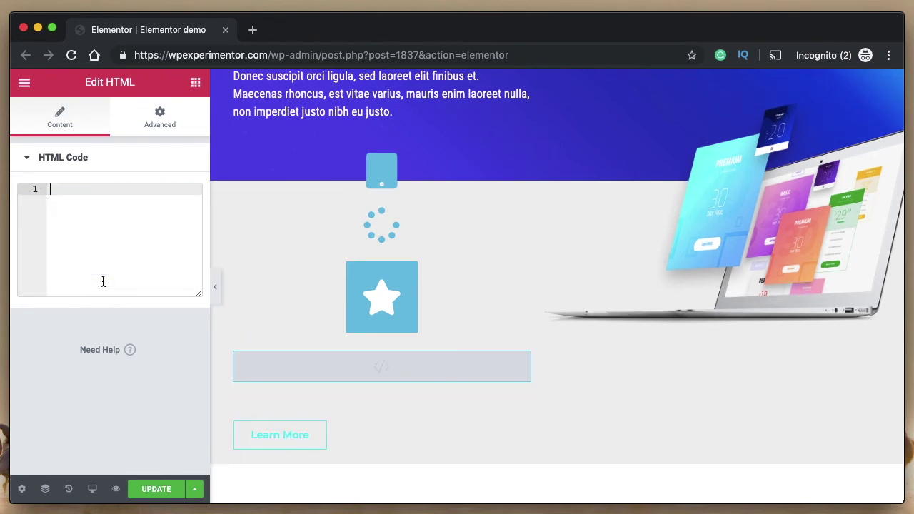
pyautogui.scroll(4, 400, 221)
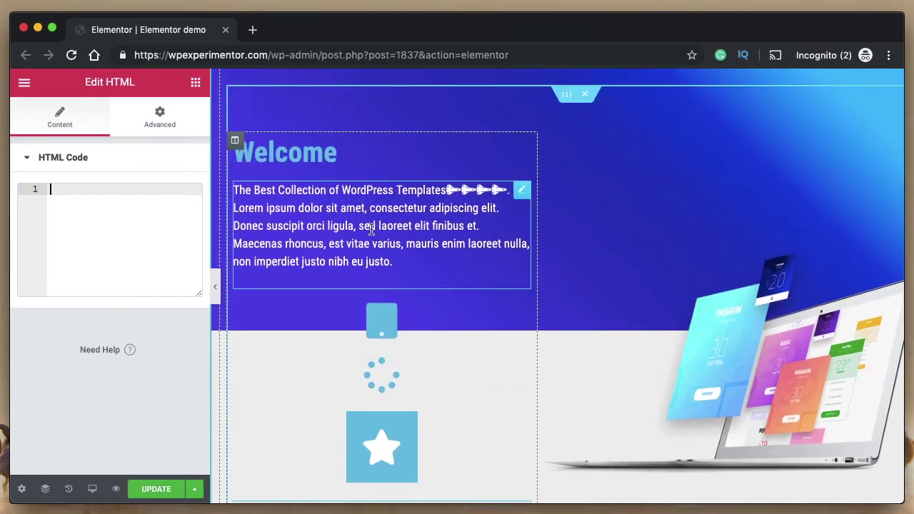
# Start a custom CSS rule 'selector i' with color #fff
pyautogui.click(405, 218)
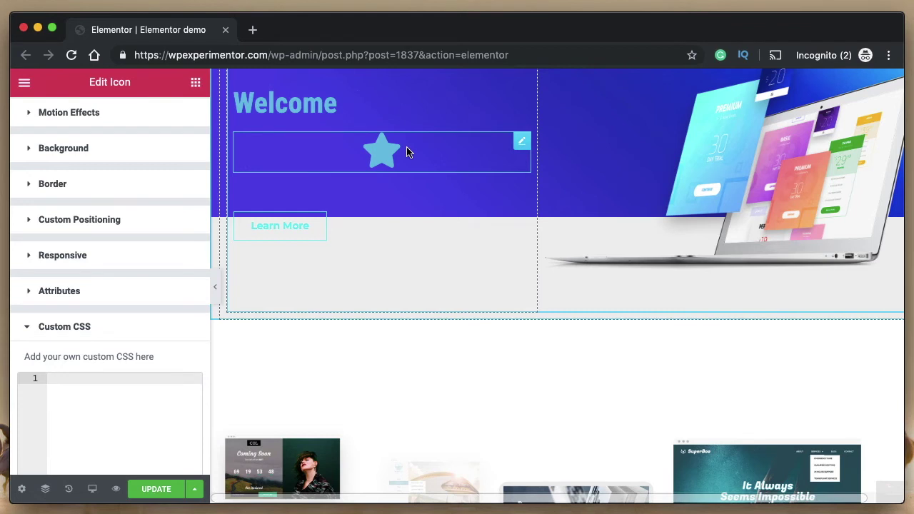
pyautogui.write('se')
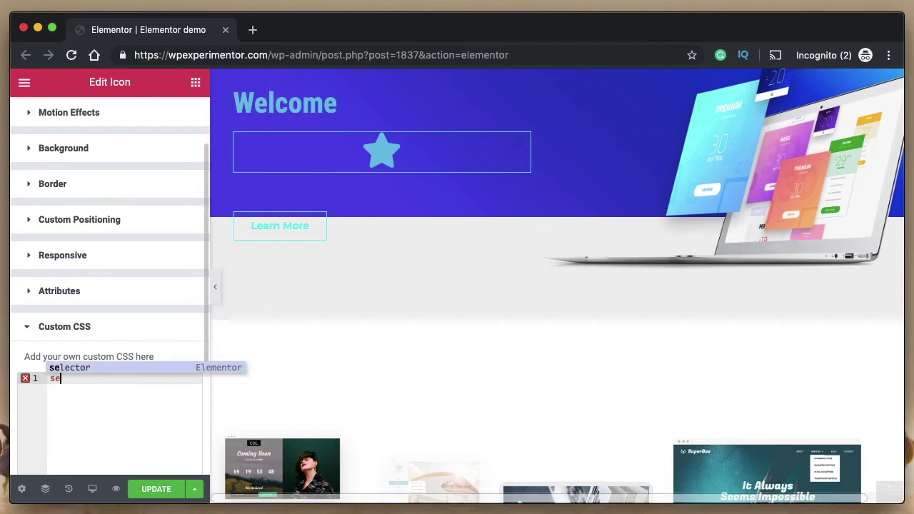
pyautogui.press('Return')
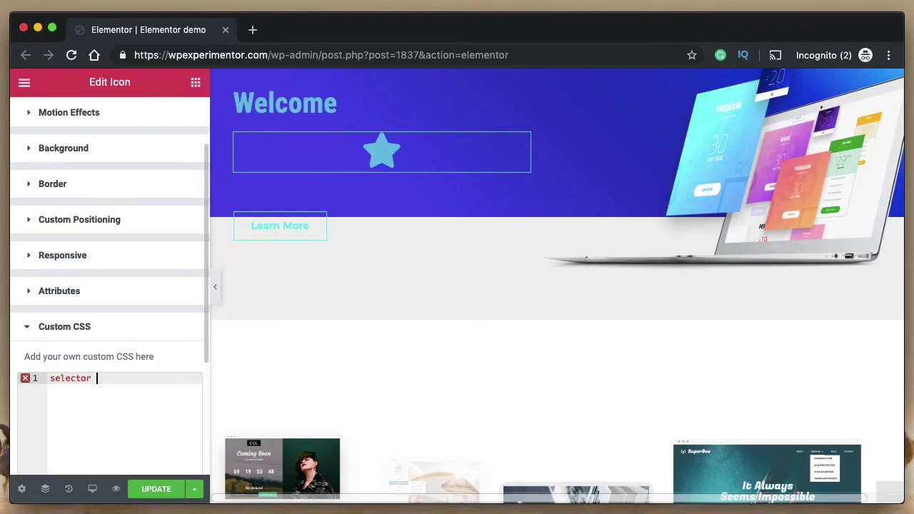
pyautogui.write('i')
pyautogui.press('Return')
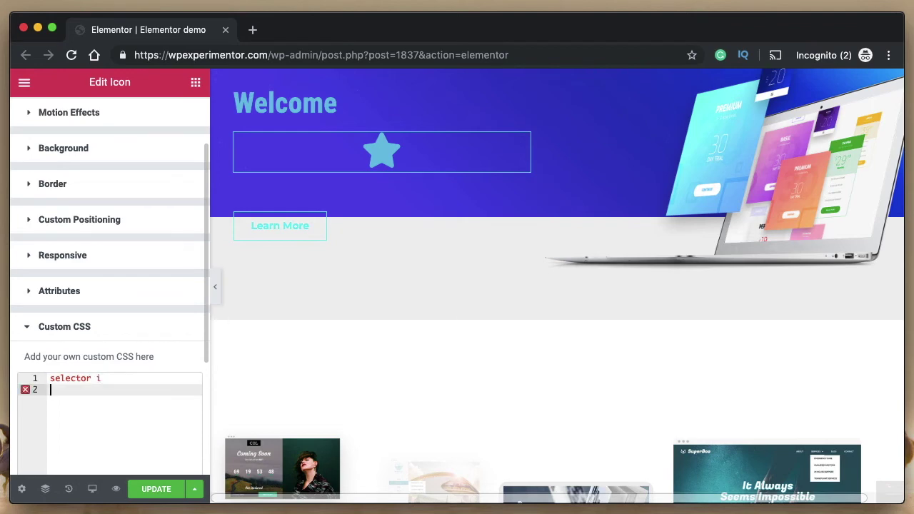
pyautogui.write('{')
pyautogui.press('Return')
pyautogui.write('co')
pyautogui.press('Return')
pyautogui.write('#f')
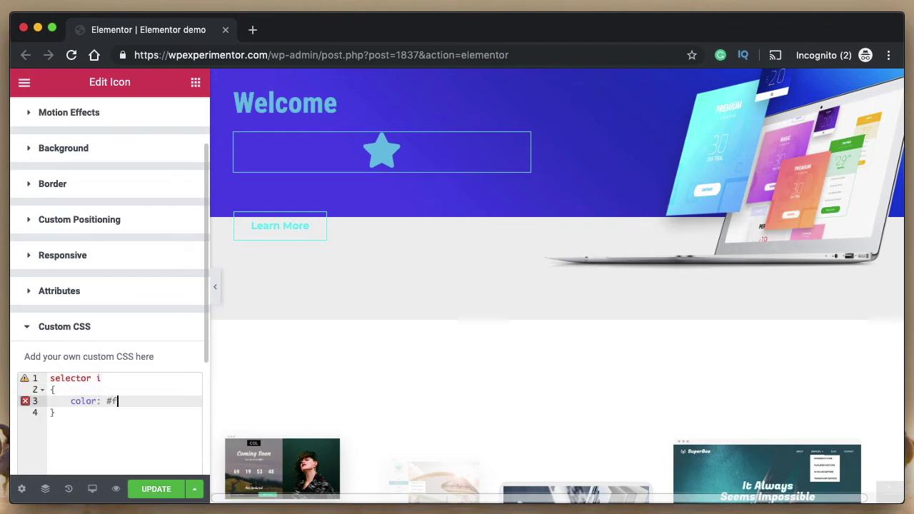
pyautogui.write('ff;')
pyautogui.press('Return')
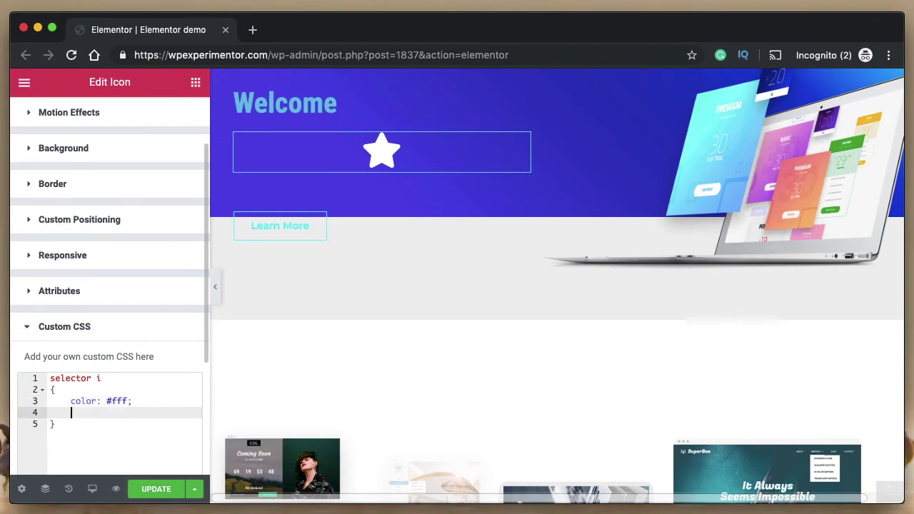
# Add font-weight to the rule, trying 300, 400, 900 and 500 before settling on 100
pyautogui.write('fo')
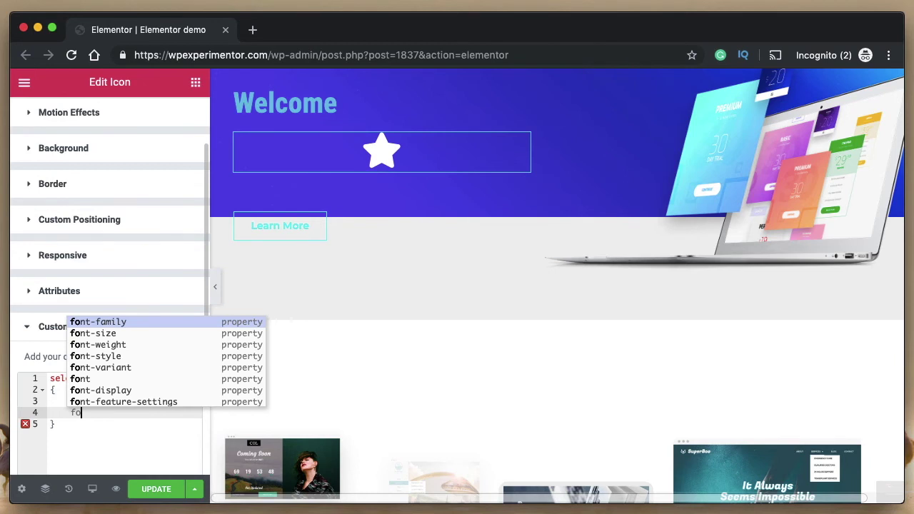
pyautogui.press('Down')
pyautogui.press('Down')
pyautogui.press('Return')
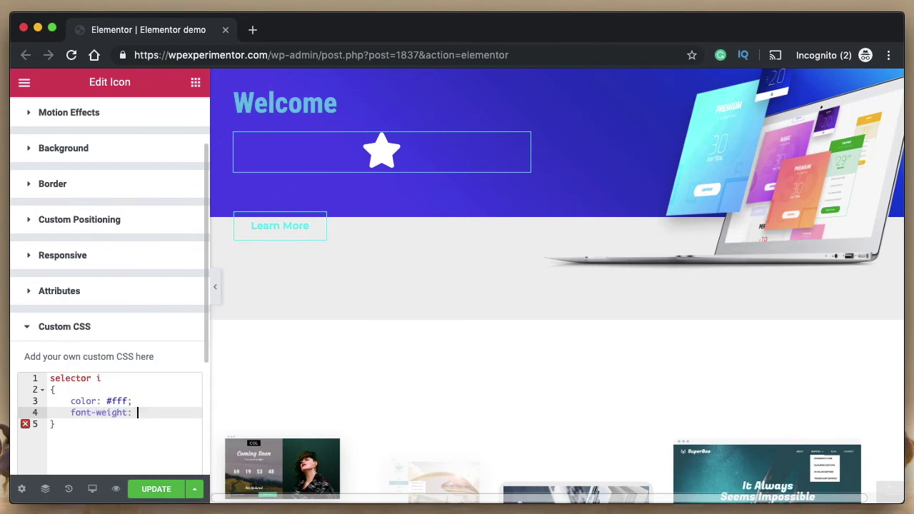
pyautogui.write('300')
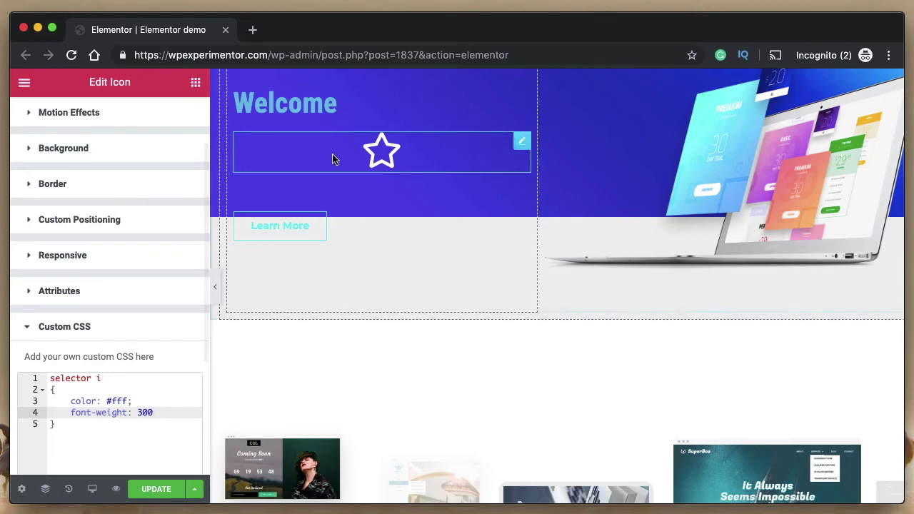
pyautogui.press('Left')
pyautogui.press('Left')
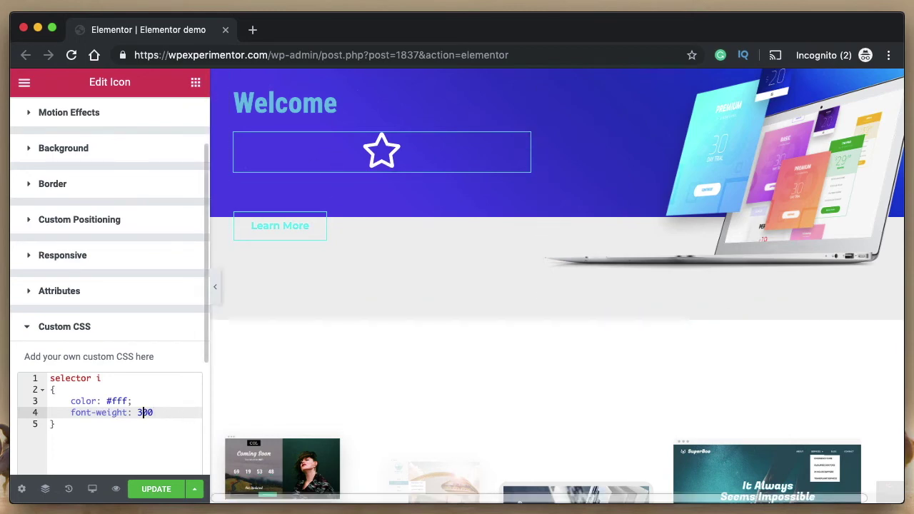
pyautogui.press('BackSpace')
pyautogui.write('4')
pyautogui.press('BackSpace')
pyautogui.write('9')
pyautogui.press('BackSpace')
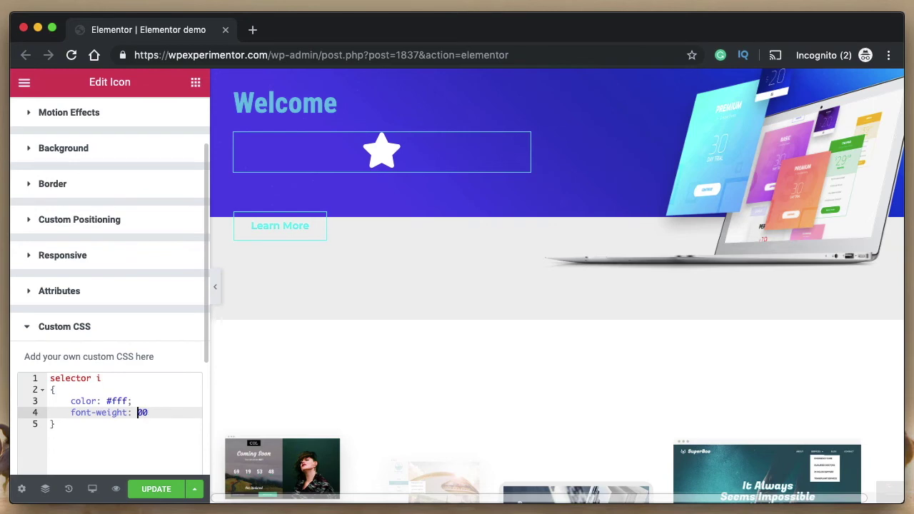
pyautogui.write('5')
pyautogui.press('BackSpace')
pyautogui.write('1')
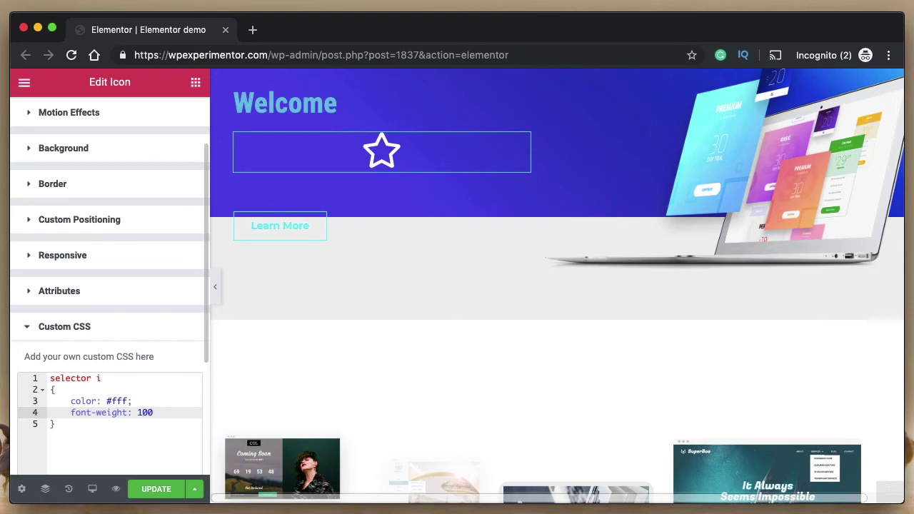
pyautogui.write(';')
# Add font-style: italic to the rule
pyautogui.press('Return')
pyautogui.write('fon')
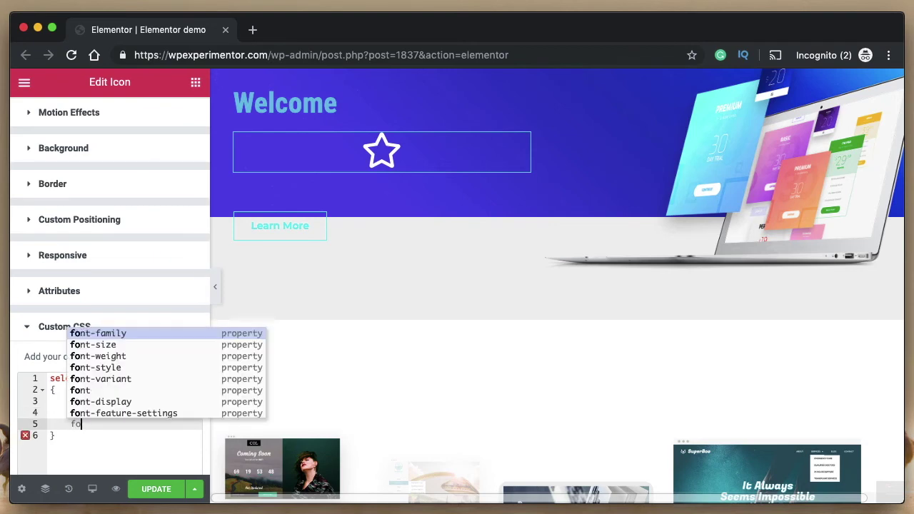
pyautogui.press('Down')
pyautogui.press('Down')
pyautogui.press('Down')
pyautogui.press('Return')
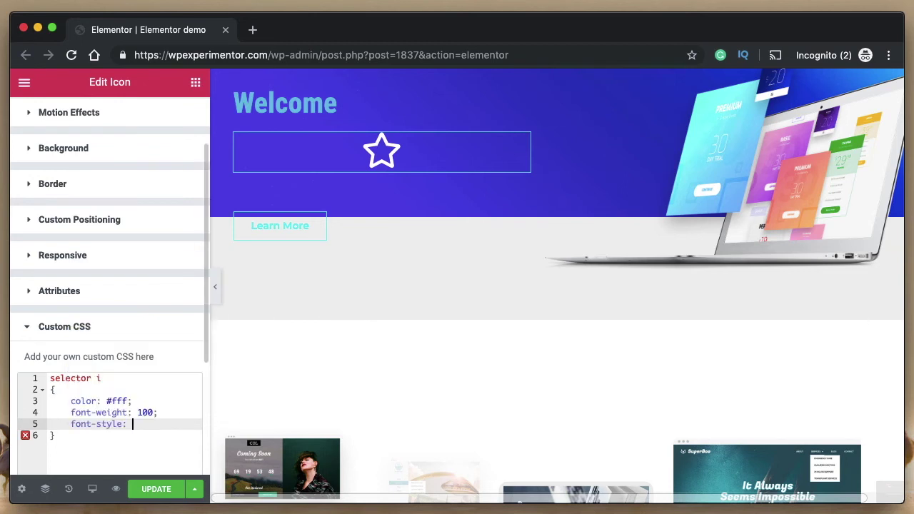
pyautogui.write('i')
pyautogui.press('Return')
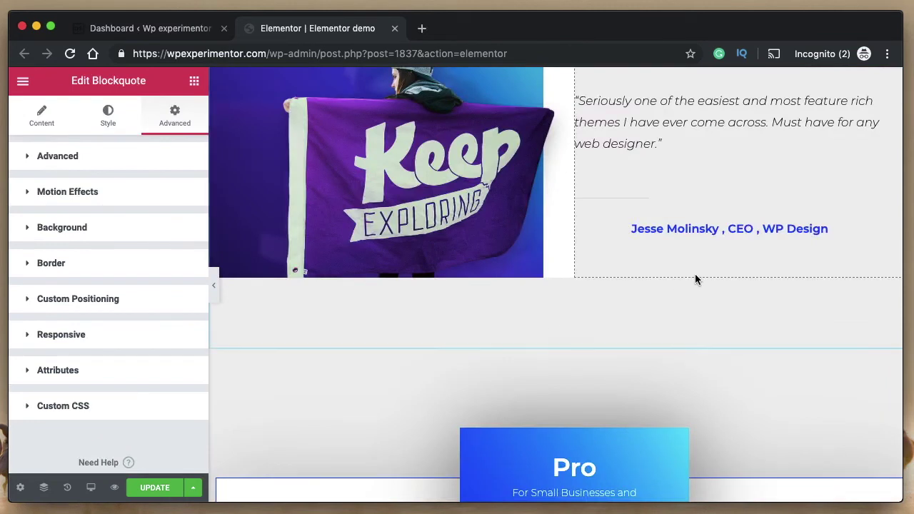
# Select the testimonial's author-name heading
pyautogui.click(703, 227)
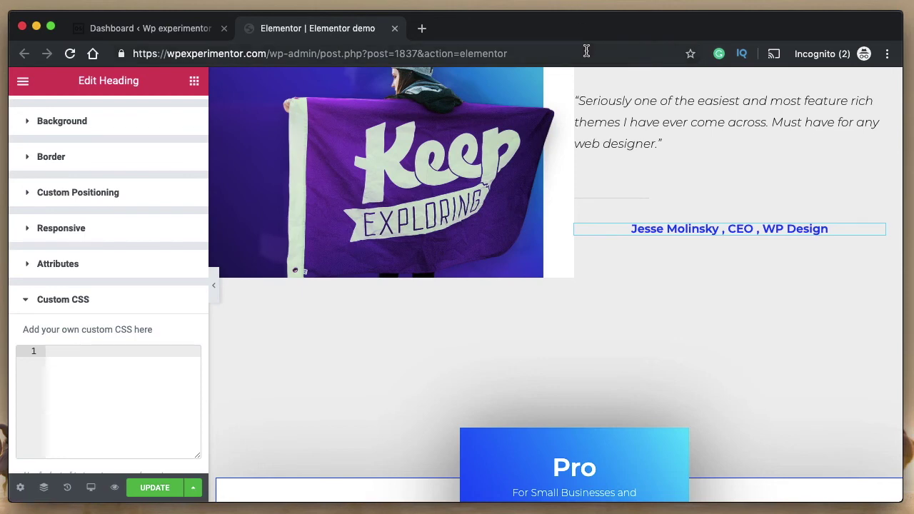
# Open the Font Awesome cheatsheet in a new tab and select the codes f641 and f5d0
pyautogui.click(420, 28)
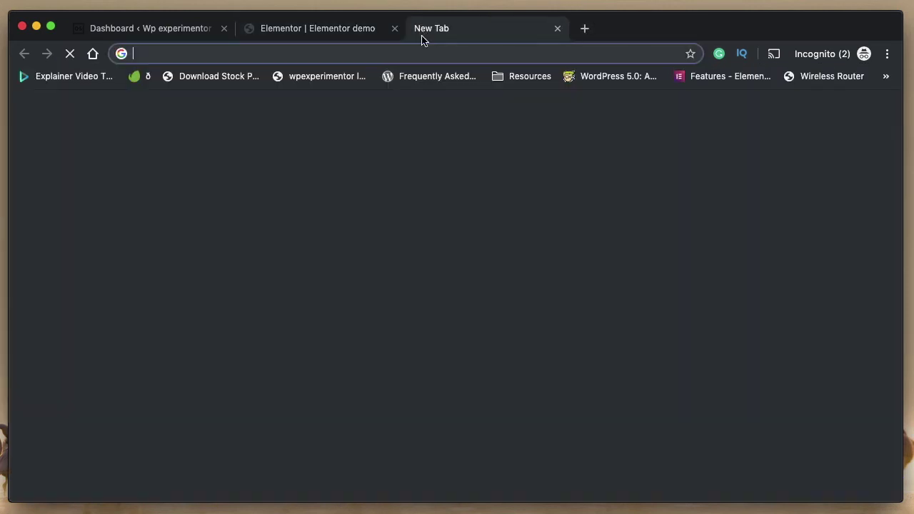
pyautogui.write('fp')
pyautogui.press('BackSpace')
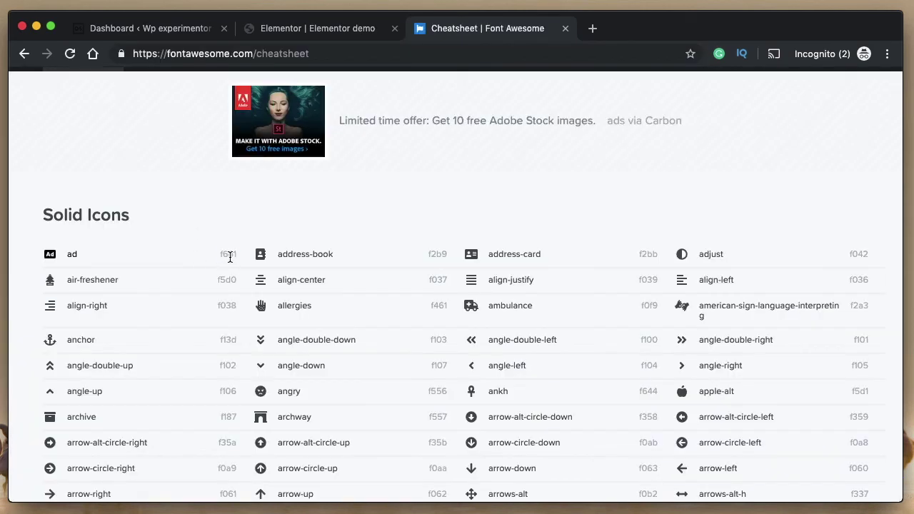
pyautogui.doubleClick(228, 255)
pyautogui.doubleClick(227, 280)
# Review the pasted selector::before rule and its 'Font Awesome 5 Free' font-family line
pyautogui.click(325, 28)
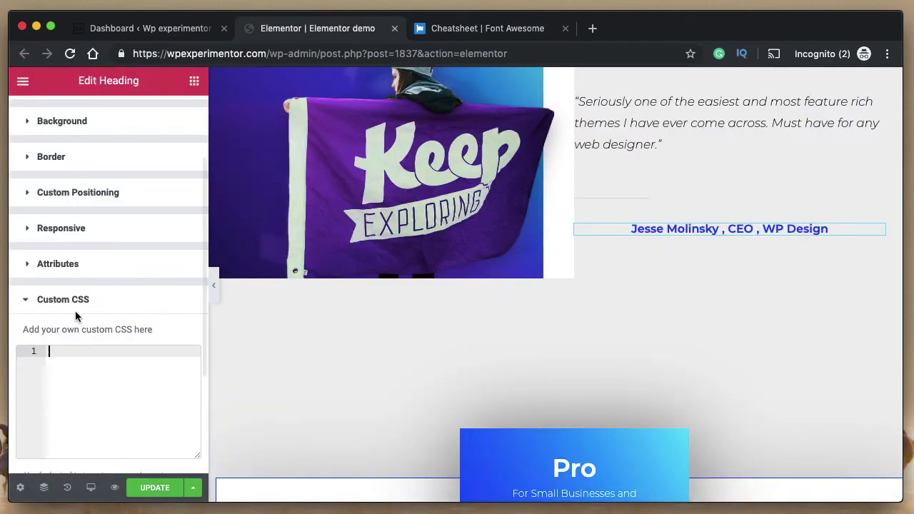
pyautogui.doubleClick(107, 351)
pyautogui.click(114, 352)
pyautogui.doubleClick(114, 352)
pyautogui.doubleClick(109, 385)
pyautogui.click(115, 375)
pyautogui.tripleClick(114, 374)
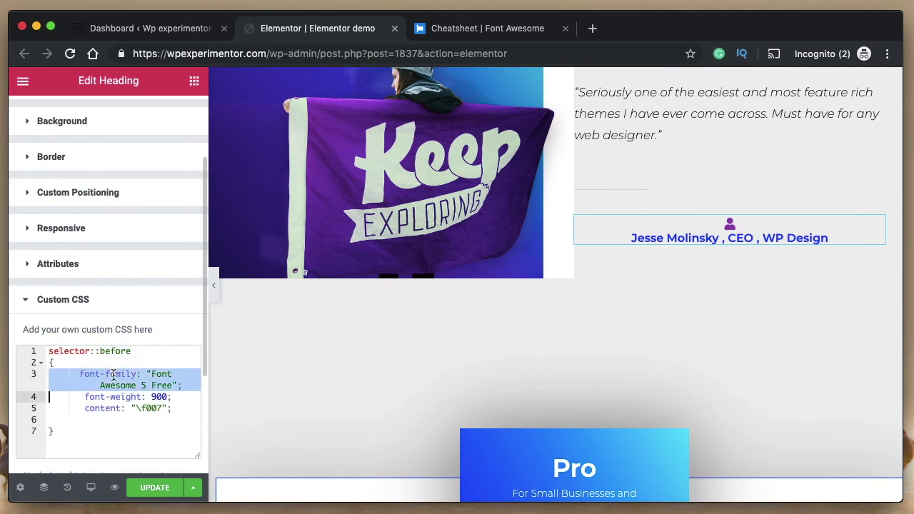
pyautogui.doubleClick(161, 385)
pyautogui.doubleClick(116, 374)
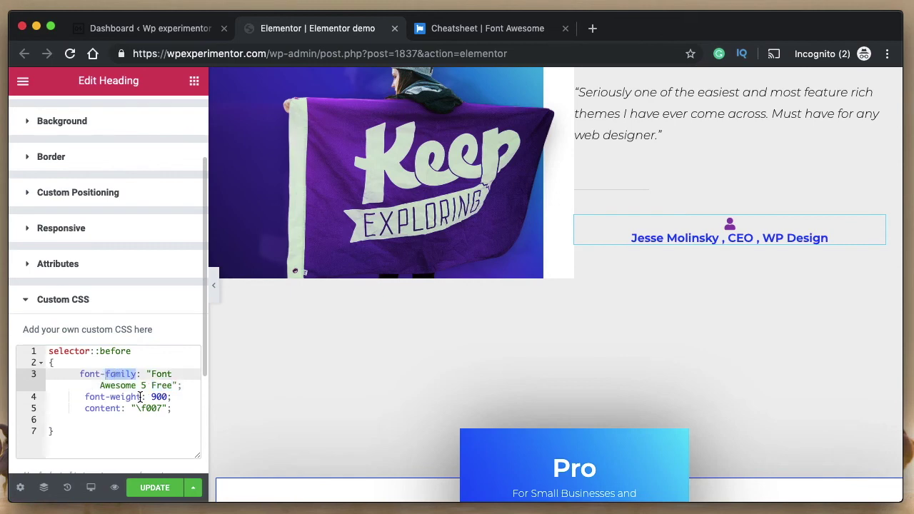
pyautogui.doubleClick(140, 397)
# Change the rule's font-weight from 900 to 800
pyautogui.click(157, 397)
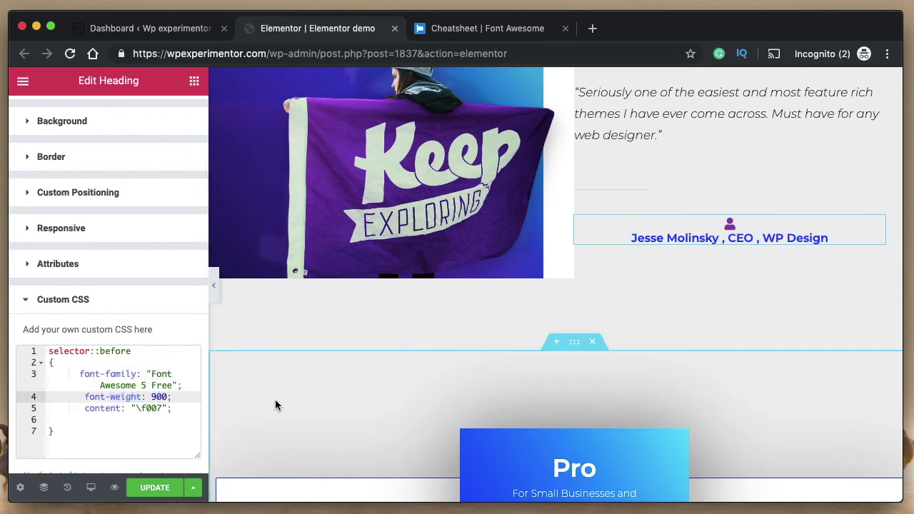
pyautogui.press('BackSpace')
pyautogui.write('1')
pyautogui.press('BackSpace')
pyautogui.write('9')
pyautogui.press('BackSpace')
pyautogui.write('4')
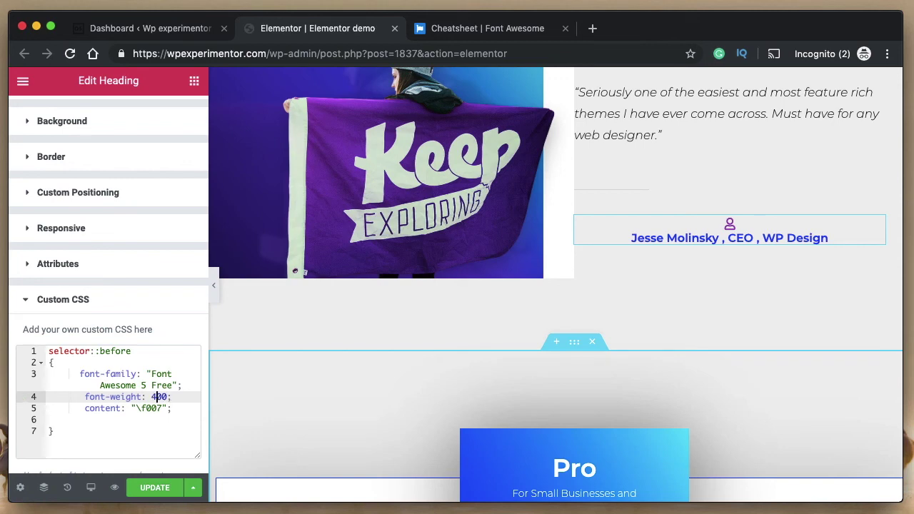
pyautogui.press('BackSpace')
pyautogui.write('8')
# Check the content value \f007 against the Font Awesome cheatsheet's user icon
pyautogui.click(100, 408)
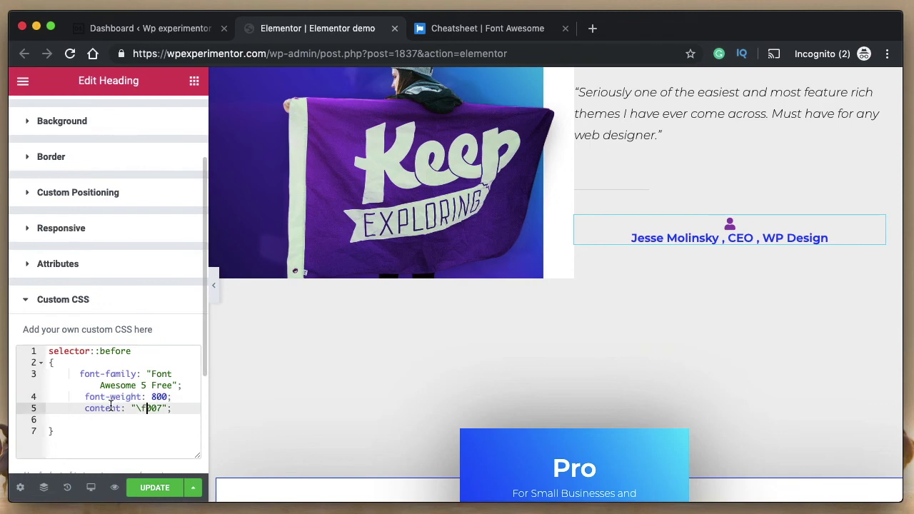
pyautogui.doubleClick(104, 408)
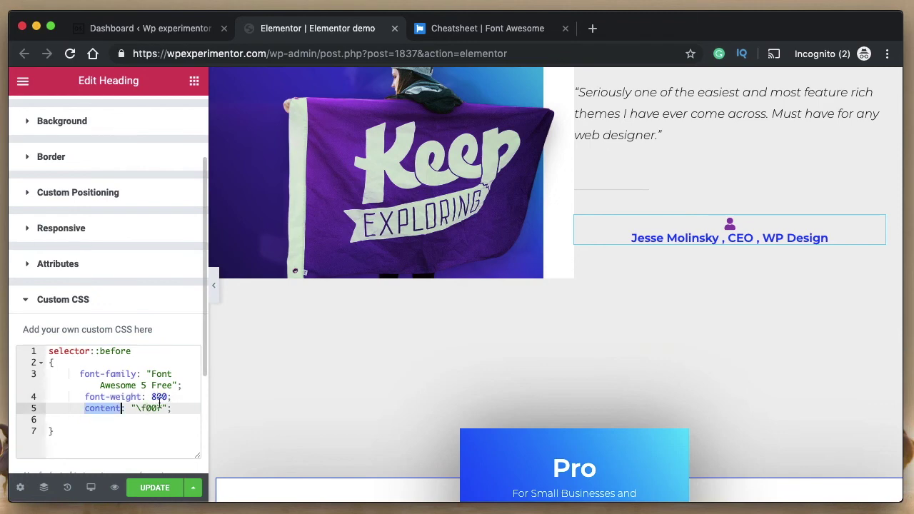
pyautogui.click(486, 32)
pyautogui.scroll(-3, 345, 327)
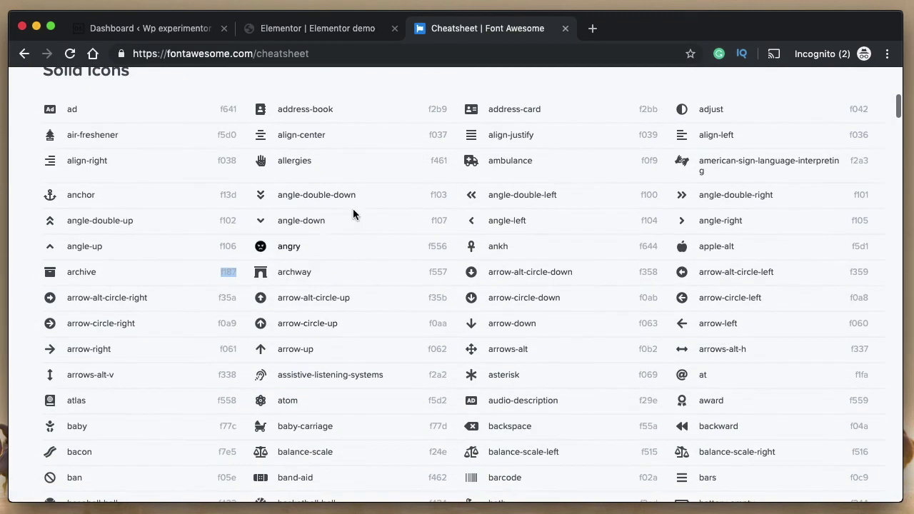
pyautogui.click(331, 34)
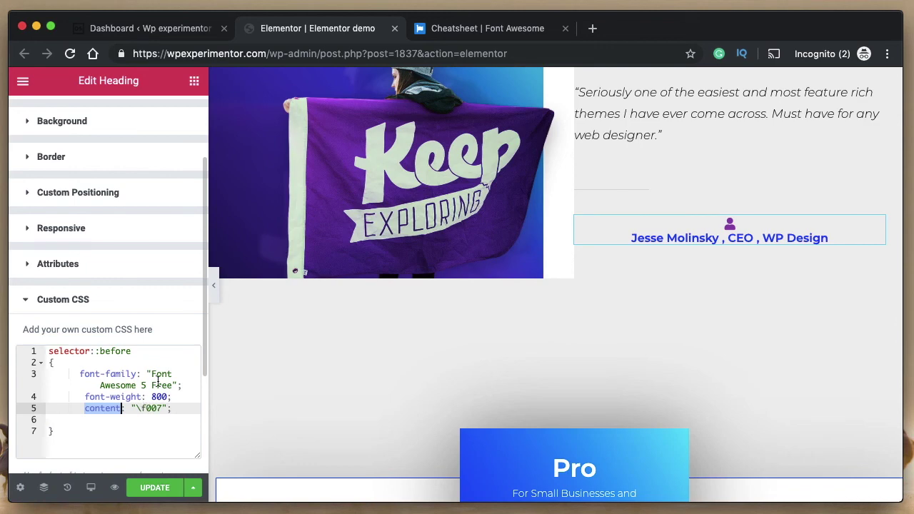
pyautogui.doubleClick(155, 409)
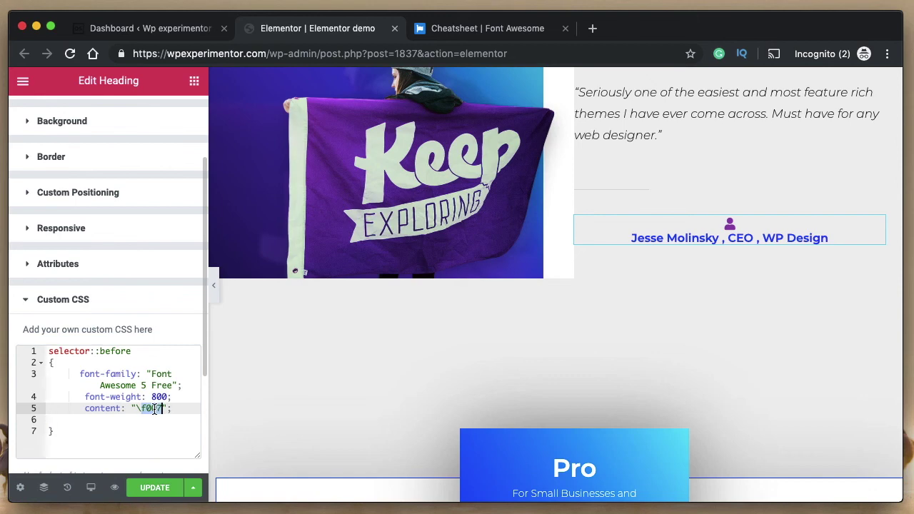
# Change the selector on line 1 to selector:hover::before
pyautogui.click(93, 352)
pyautogui.write(':hove')
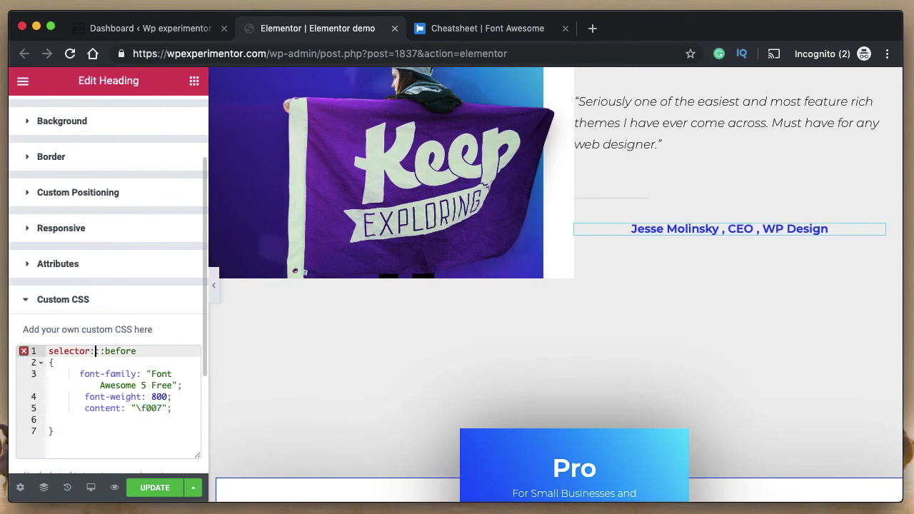
pyautogui.write('r')
pyautogui.press('BackSpace')
pyautogui.moveTo(707, 230)
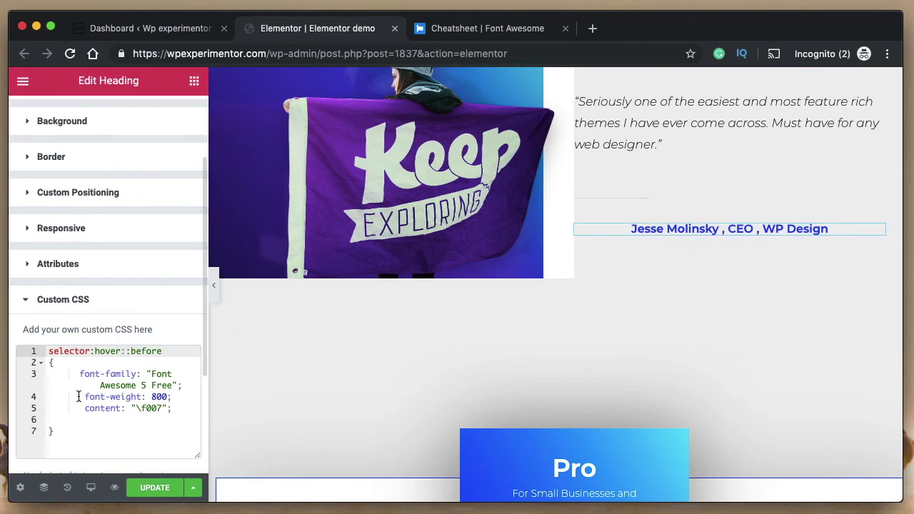
# Recheck the 'Font Awesome 5 Free' font-family and \f007 content lines, then scroll the preview
pyautogui.click(79, 374)
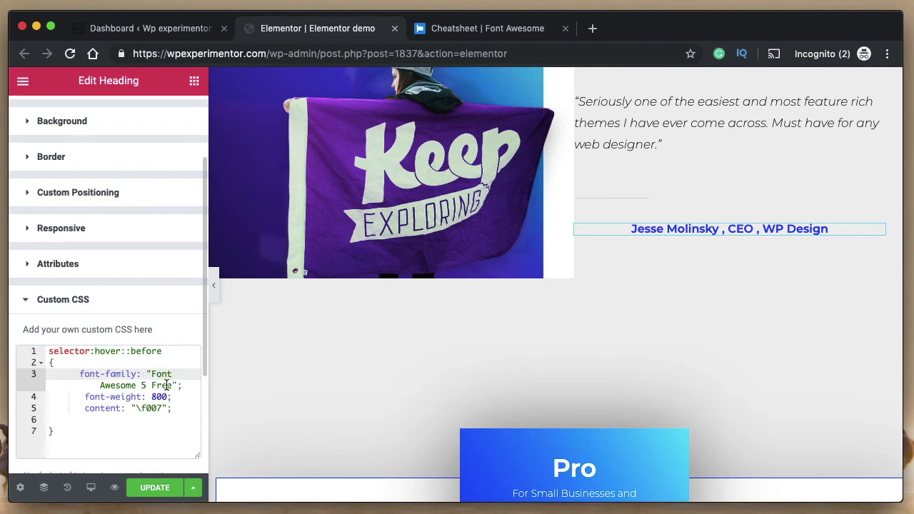
pyautogui.doubleClick(166, 385)
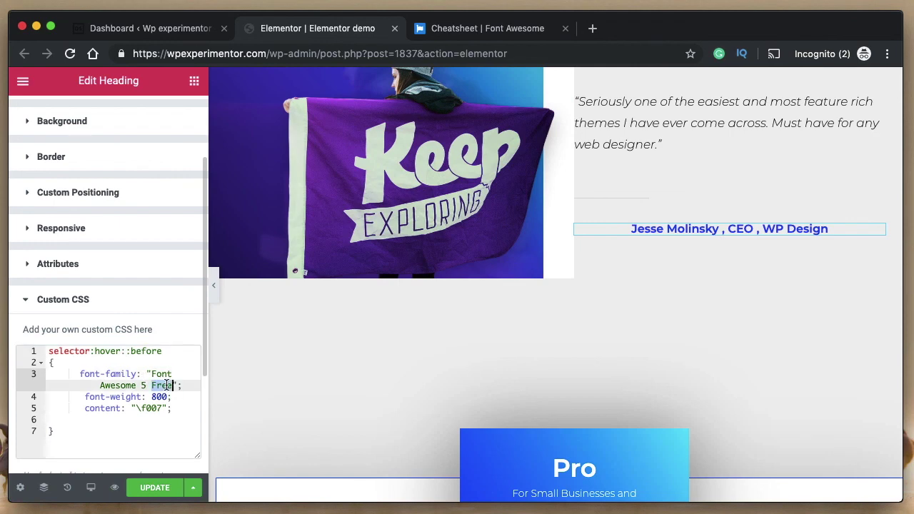
pyautogui.click(135, 410)
pyautogui.moveTo(157, 410); pyautogui.dragTo(172, 410)
pyautogui.doubleClick(154, 410)
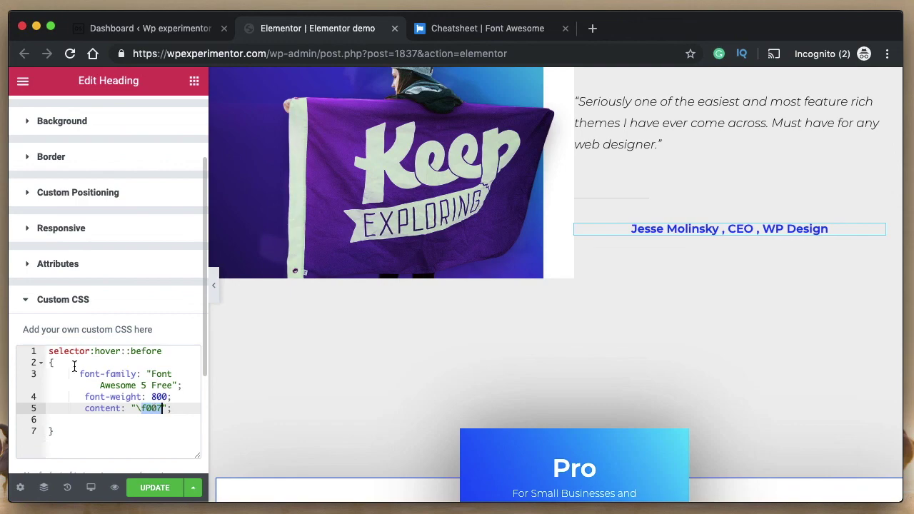
pyautogui.scroll(5, 766, 269)
pyautogui.scroll(-4, 766, 269)
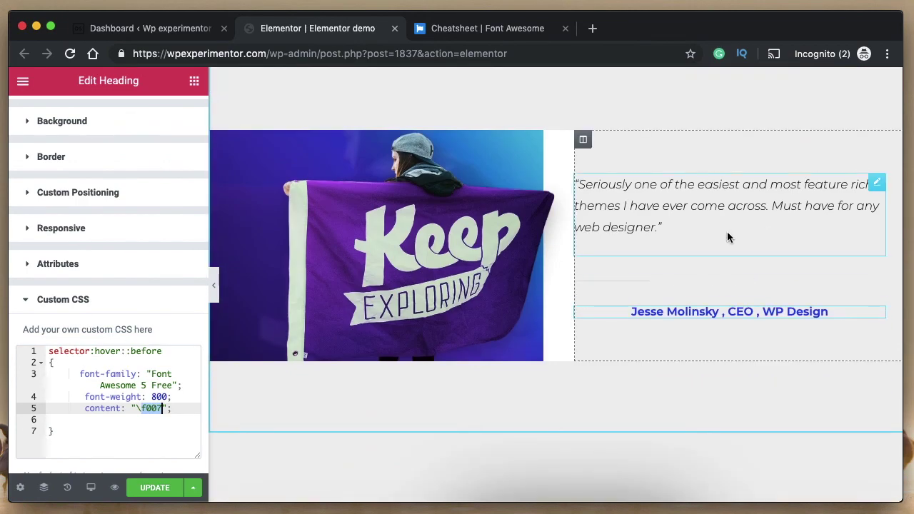
pyautogui.scroll(5, 400, 180)
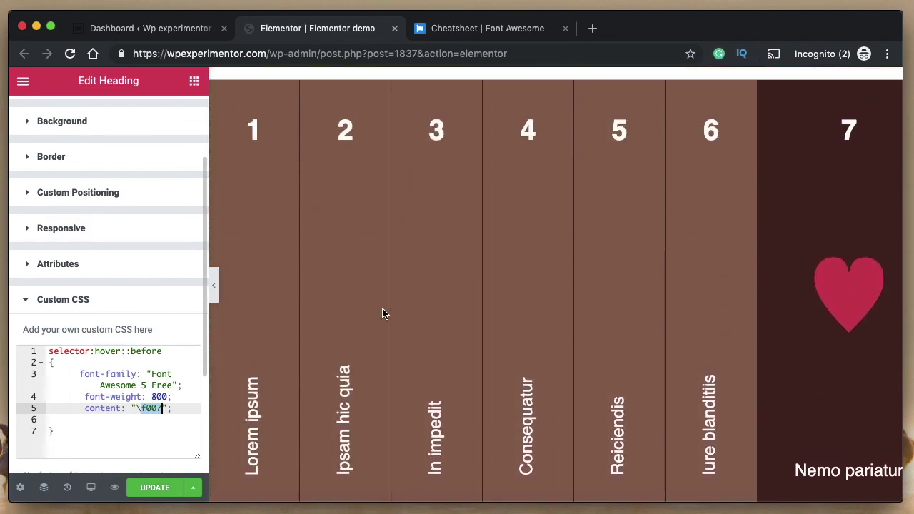
pyautogui.scroll(-5, 466, 304)
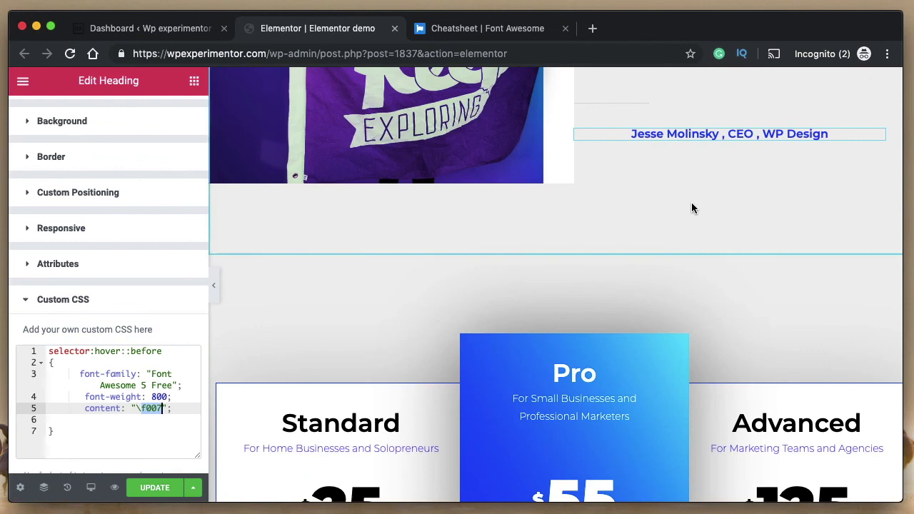